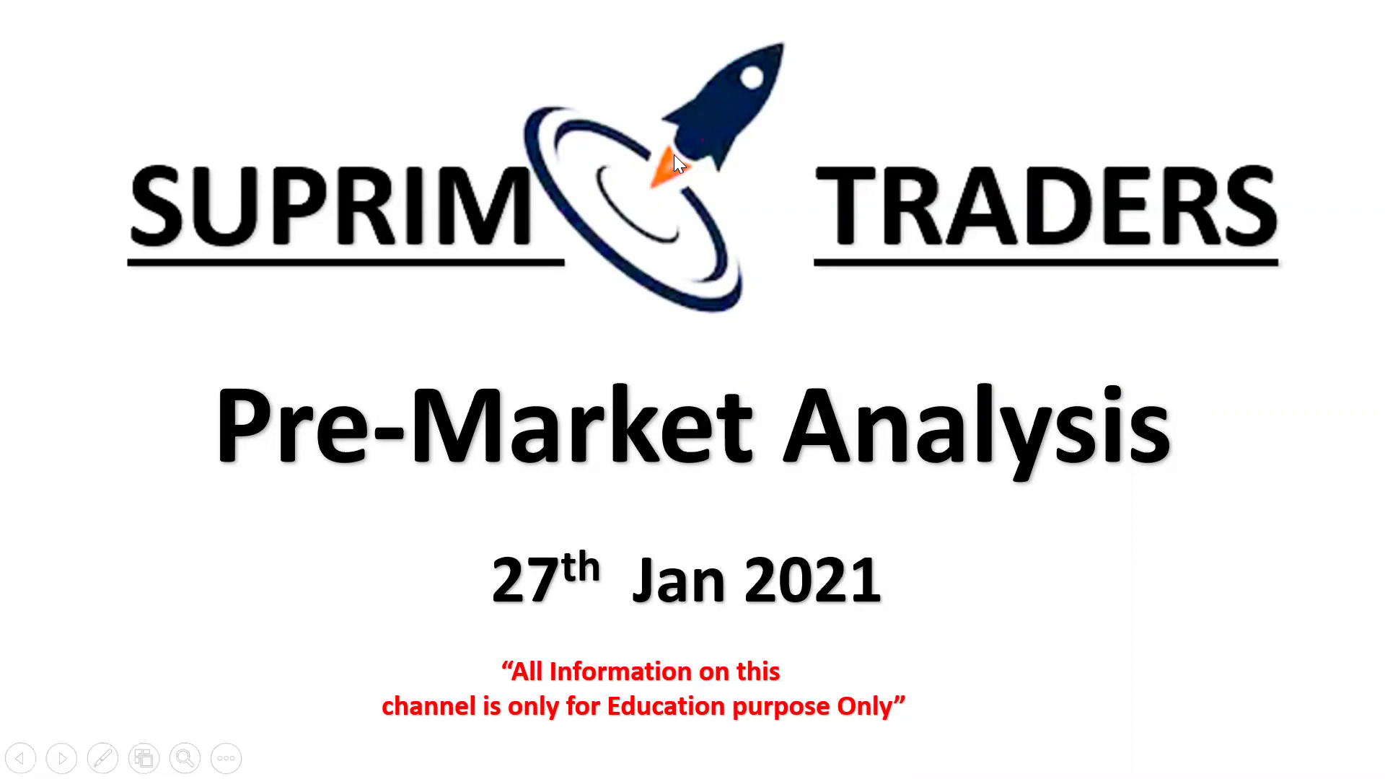
Switch to the Kite watchlist and tick ITC, RELIANCE, TATASTEEL, BAJFINANCE and NIFTY BANK with the annotation pen, clearing the ticks at the end
{"action": "key", "text": "alt+Tab"}
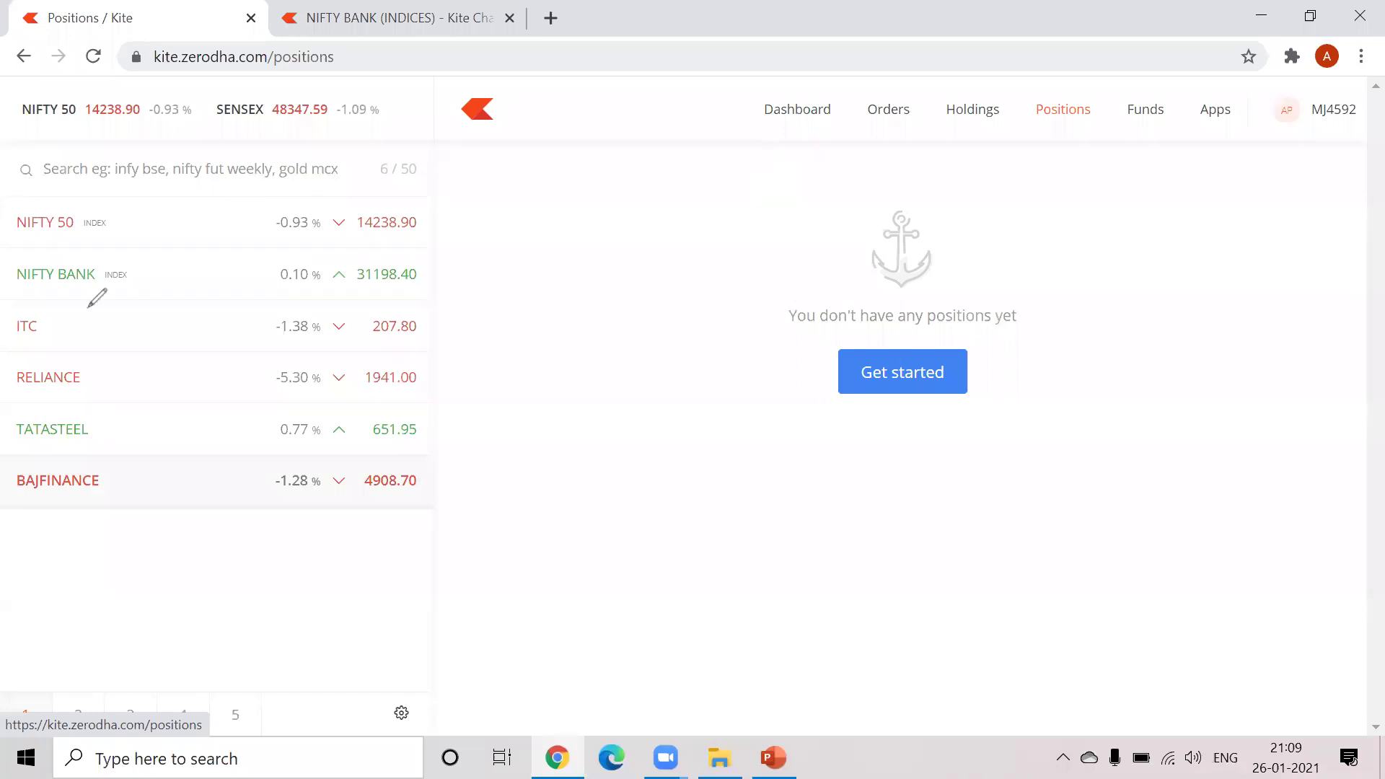
{"action": "left_click_drag", "start_coordinate": [76, 323], "coordinate": [131, 324]}
{"action": "left_click_drag", "start_coordinate": [98, 379], "coordinate": [150, 360]}
{"action": "left_click_drag", "start_coordinate": [110, 428], "coordinate": [150, 423]}
{"action": "left_click_drag", "start_coordinate": [122, 477], "coordinate": [159, 486]}
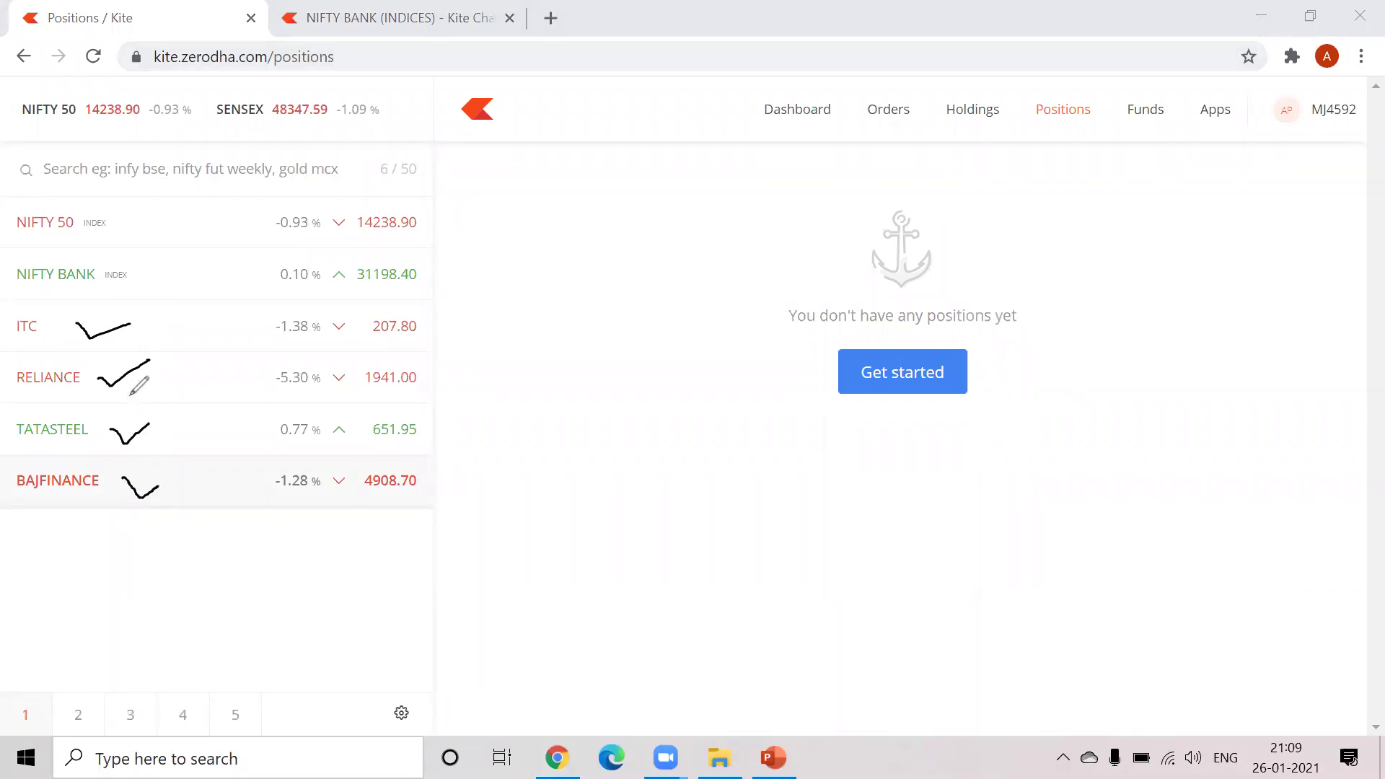
{"action": "left_click_drag", "start_coordinate": [155, 264], "coordinate": [208, 265]}
{"action": "left_click", "coordinate": [937, 150]}
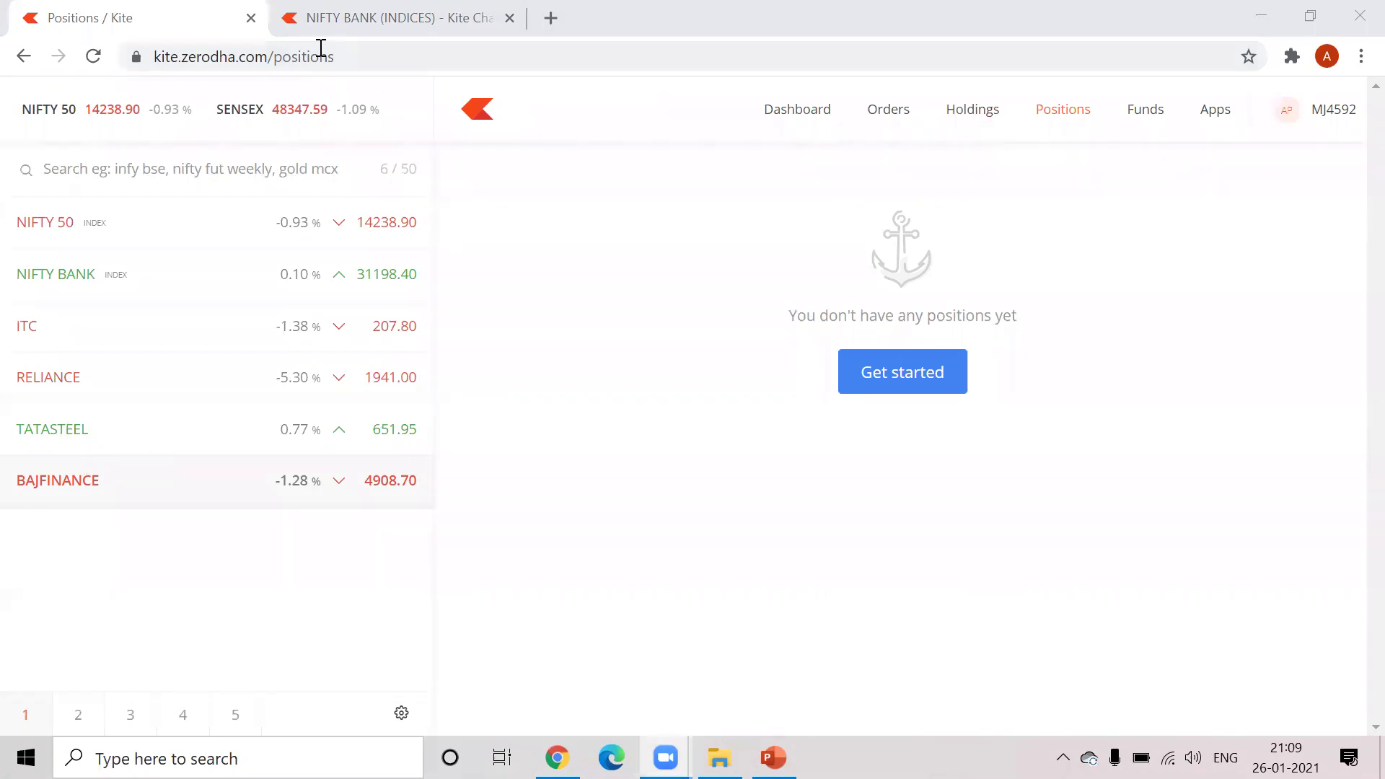
Open the NIFTY BANK chart and circle the two highlighted touches on the upper blue trendline and the highlighted December low
{"action": "key", "text": "ctrl+Tab"}
{"action": "left_click_drag", "start_coordinate": [1356, 487], "coordinate": [1356, 551]}
{"action": "scroll", "coordinate": [929, 547], "scroll_direction": "down", "scroll_amount": 1}
{"action": "left_click_drag", "start_coordinate": [929, 547], "coordinate": [928, 520]}
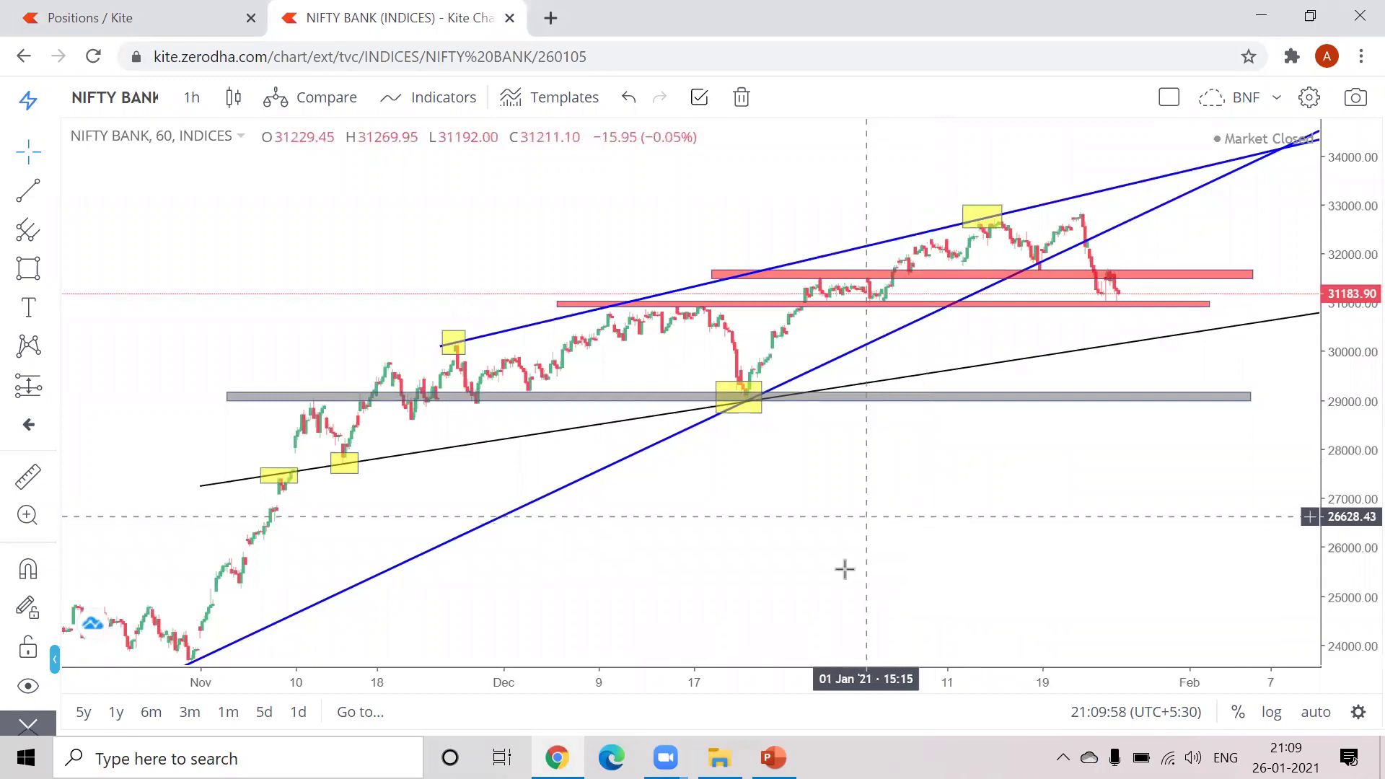
{"action": "left_click_drag", "start_coordinate": [837, 574], "coordinate": [826, 557]}
{"action": "left_click_drag", "start_coordinate": [1355, 521], "coordinate": [1355, 512]}
{"action": "left_click_drag", "start_coordinate": [1030, 485], "coordinate": [995, 560]}
{"action": "left_click_drag", "start_coordinate": [821, 559], "coordinate": [822, 540]}
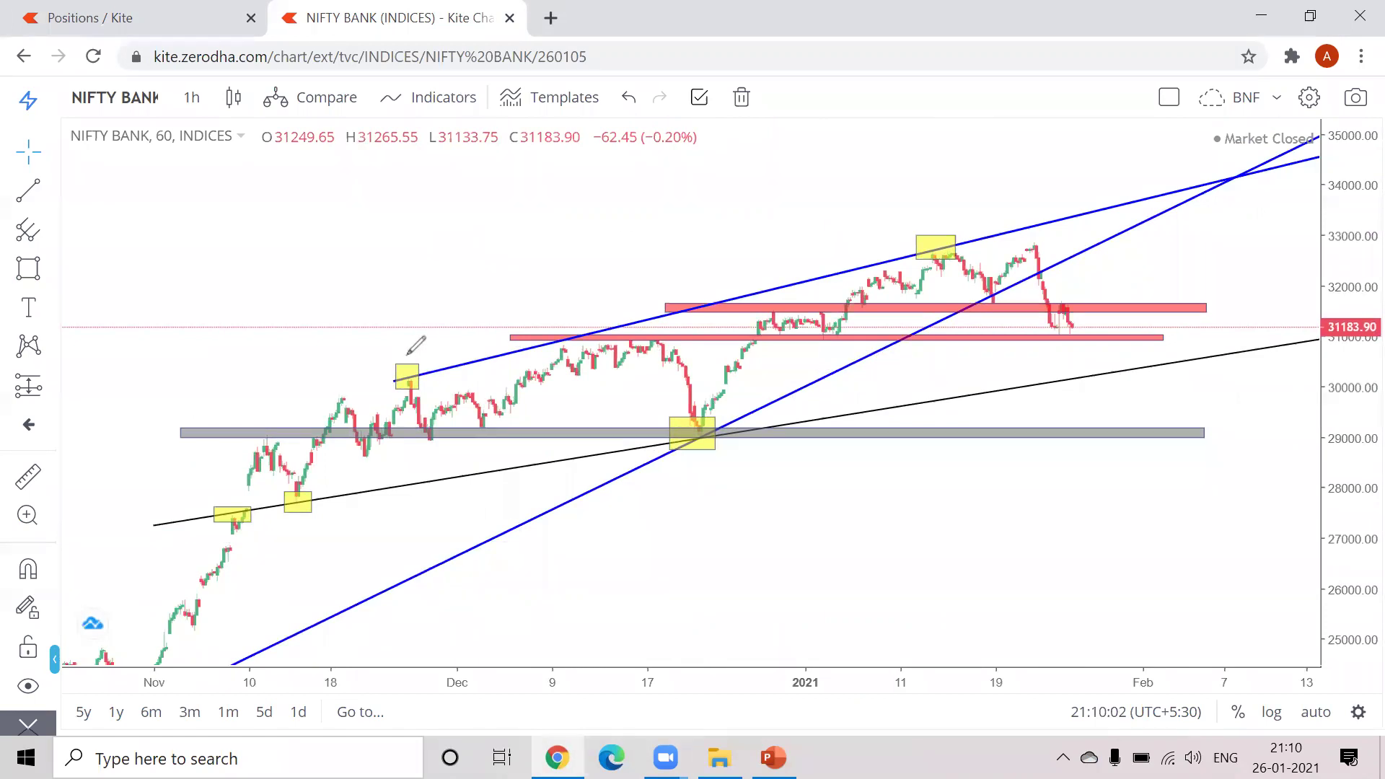
{"action": "left_click_drag", "start_coordinate": [920, 220], "coordinate": [902, 249]}
{"action": "left_click_drag", "start_coordinate": [386, 352], "coordinate": [399, 365]}
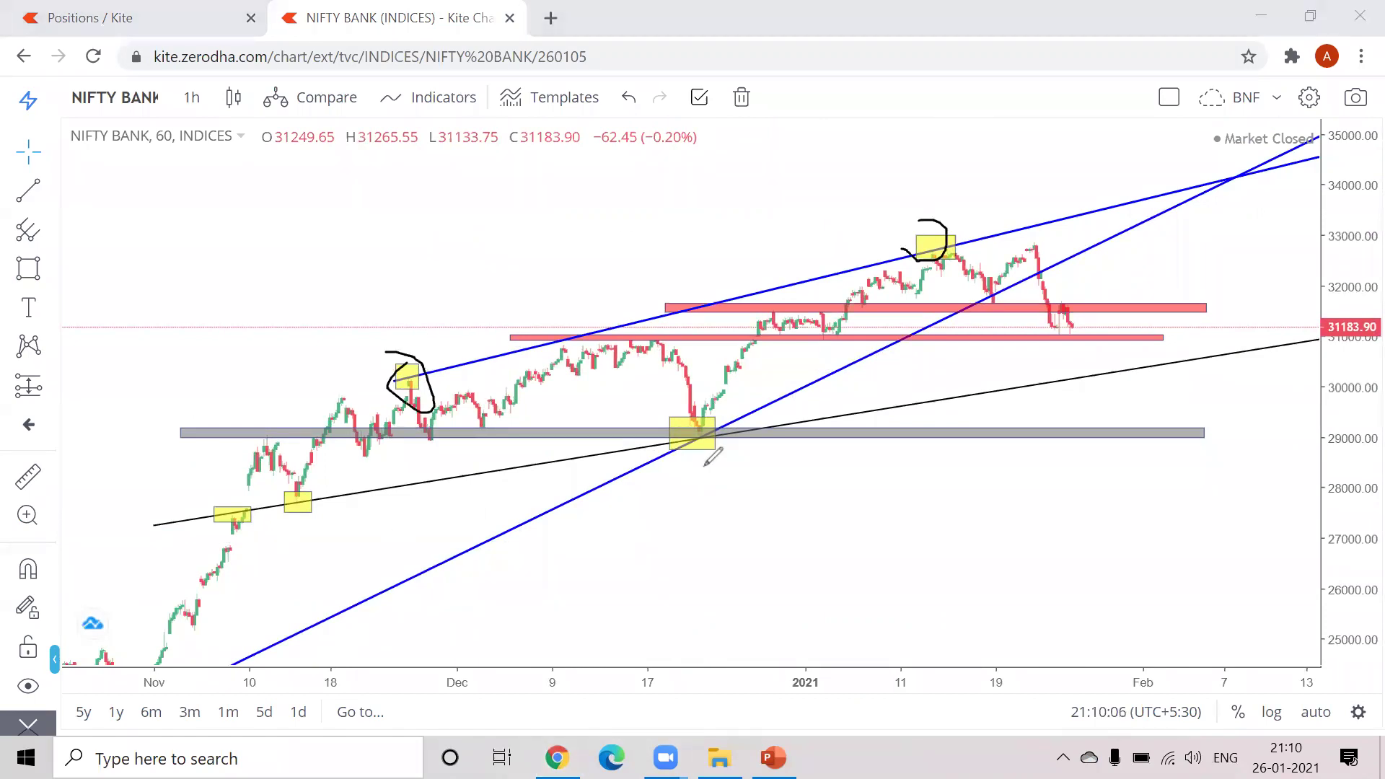
{"action": "mouse_move", "coordinate": [697, 420]}
{"action": "left_mouse_down"}
{"action": "mouse_move", "coordinate": [695, 474]}
{"action": "mouse_move", "coordinate": [662, 418]}
{"action": "left_mouse_up"}
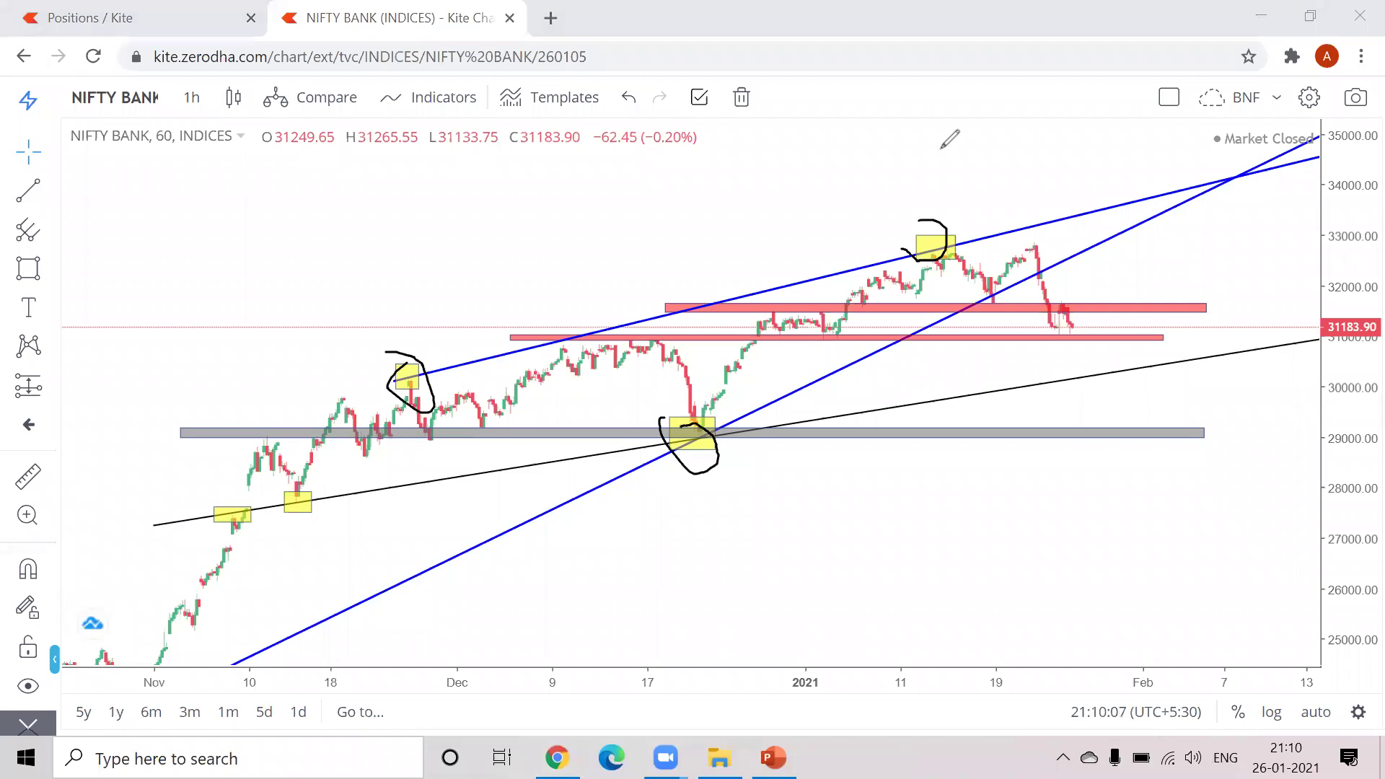
Clear the drawn circles and mark the latest price drop through the lower blue trendline on the NIFTY BANK chart
{"action": "left_click_drag", "start_coordinate": [1354, 307], "coordinate": [1352, 372]}
{"action": "scroll", "coordinate": [1054, 495], "scroll_direction": "down", "scroll_amount": 2}
{"action": "left_click_drag", "start_coordinate": [797, 518], "coordinate": [806, 401]}
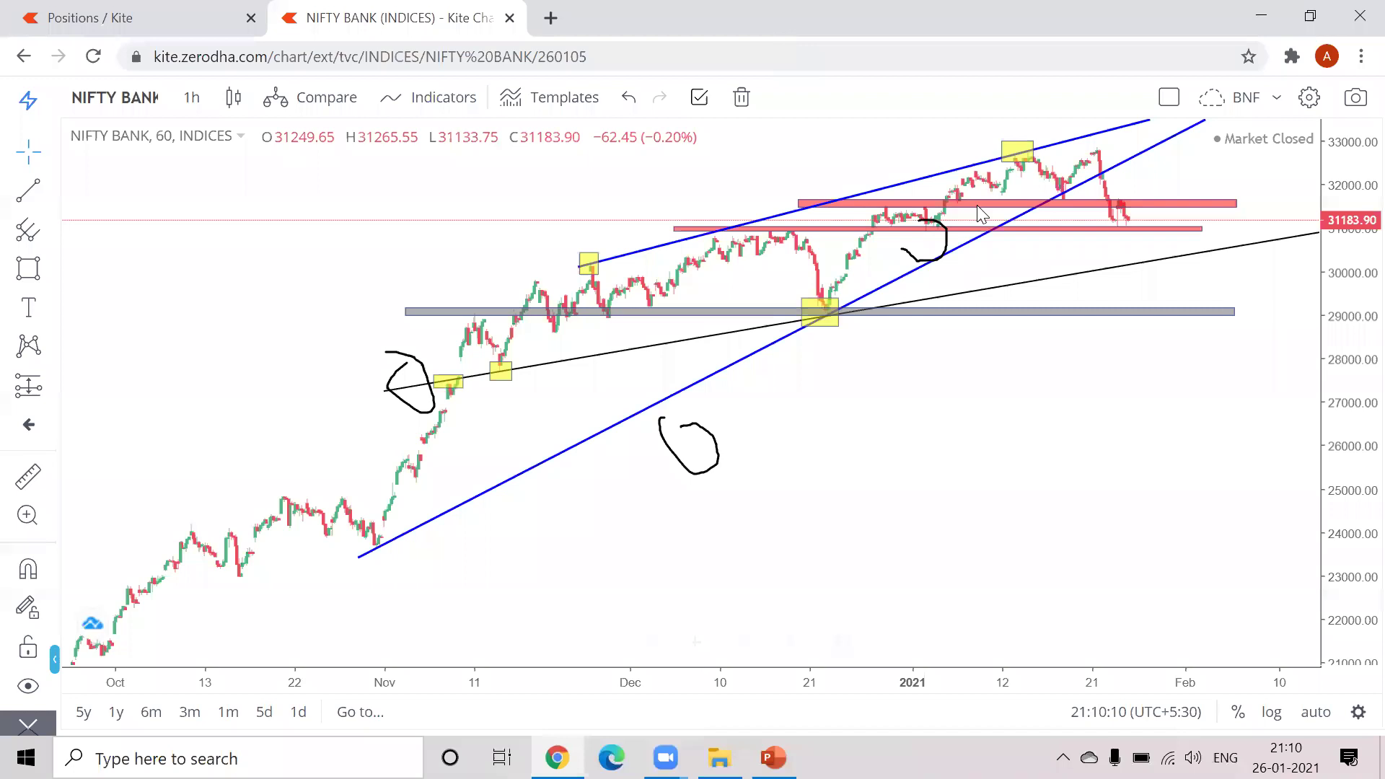
{"action": "left_click_drag", "start_coordinate": [1020, 423], "coordinate": [965, 474]}
{"action": "left_click_drag", "start_coordinate": [1351, 361], "coordinate": [1351, 371]}
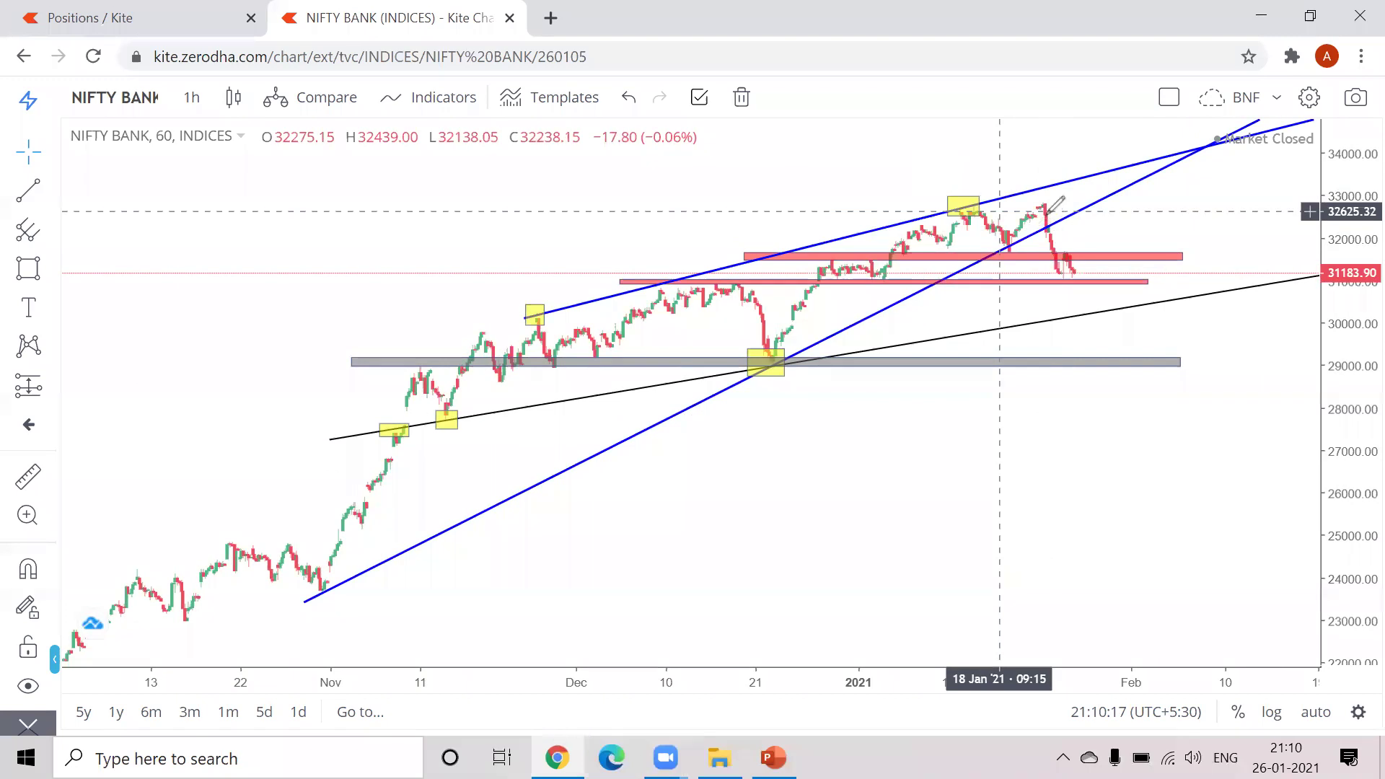
{"action": "left_click_drag", "start_coordinate": [1049, 214], "coordinate": [1050, 211]}
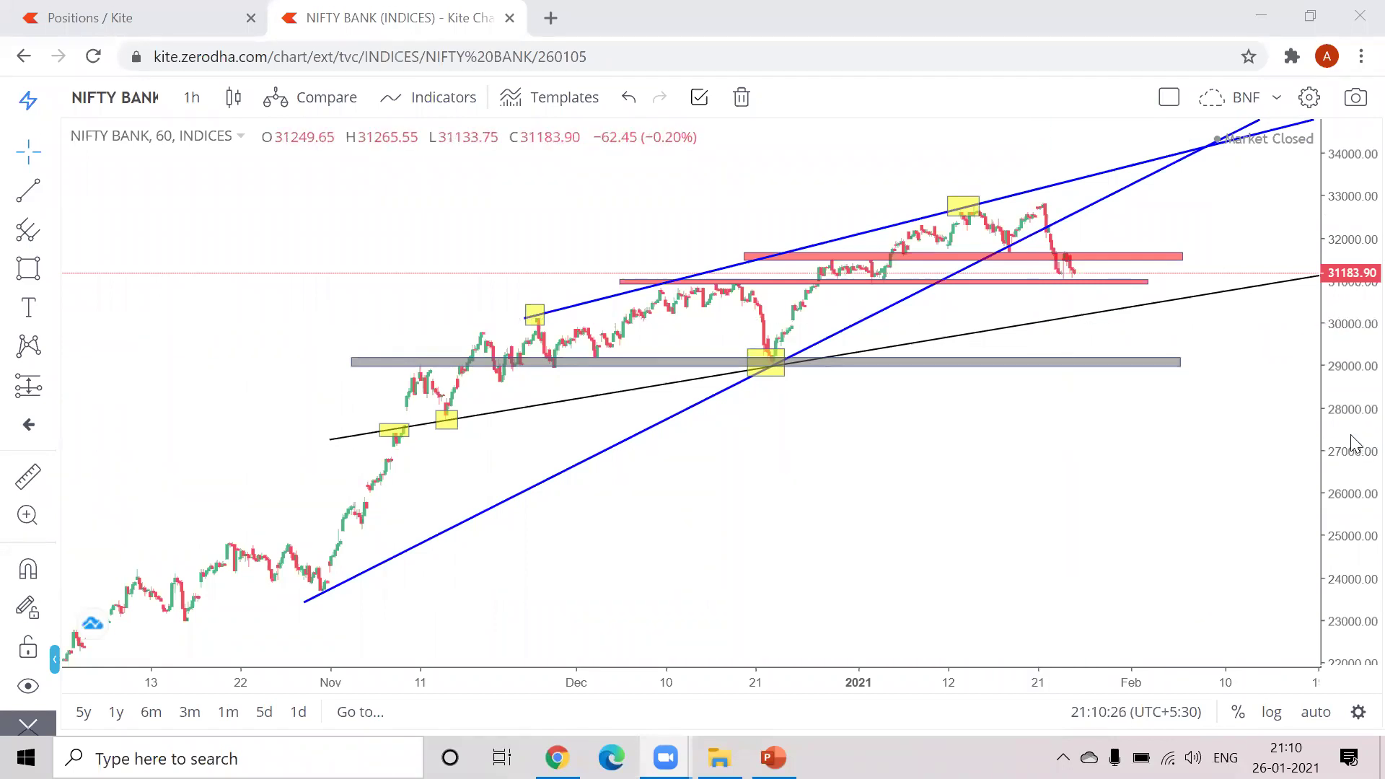
Circle the three highlighted touches on the black trendline and mark the path from the current price down towards that line
{"action": "scroll", "coordinate": [1067, 489], "scroll_direction": "up", "scroll_amount": 1}
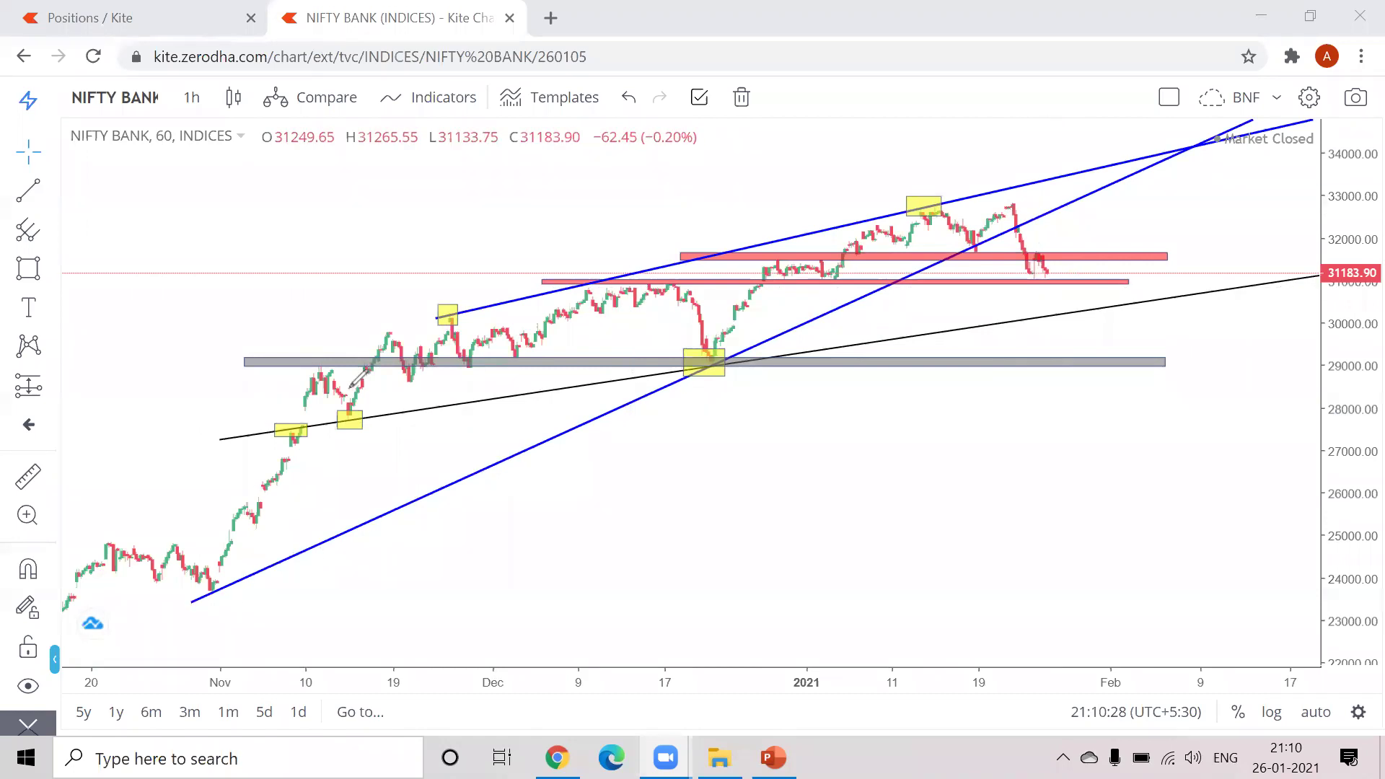
{"action": "mouse_move", "coordinate": [288, 411]}
{"action": "left_mouse_down"}
{"action": "mouse_move", "coordinate": [339, 426]}
{"action": "mouse_move", "coordinate": [325, 400]}
{"action": "left_mouse_up"}
{"action": "left_click_drag", "start_coordinate": [730, 361], "coordinate": [702, 352]}
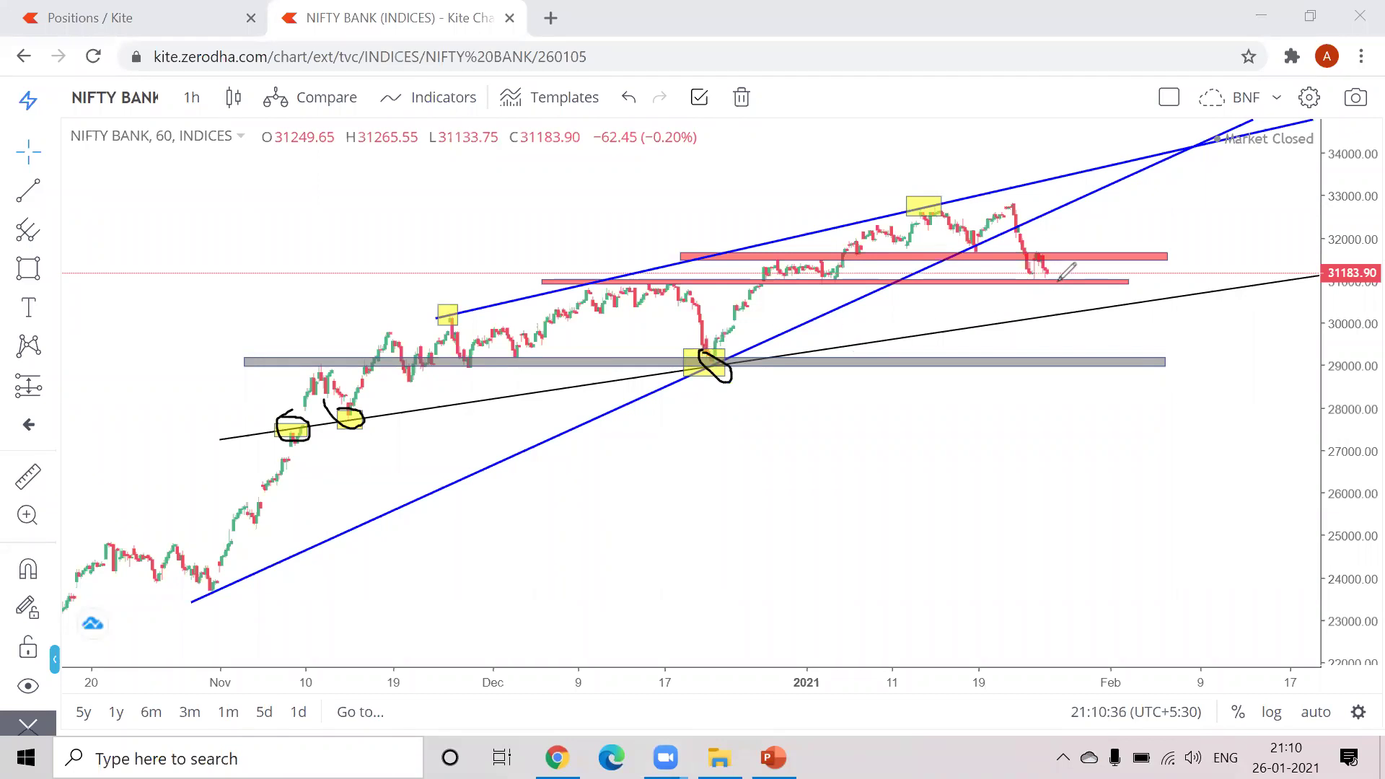
{"action": "left_click_drag", "start_coordinate": [1058, 283], "coordinate": [1069, 307]}
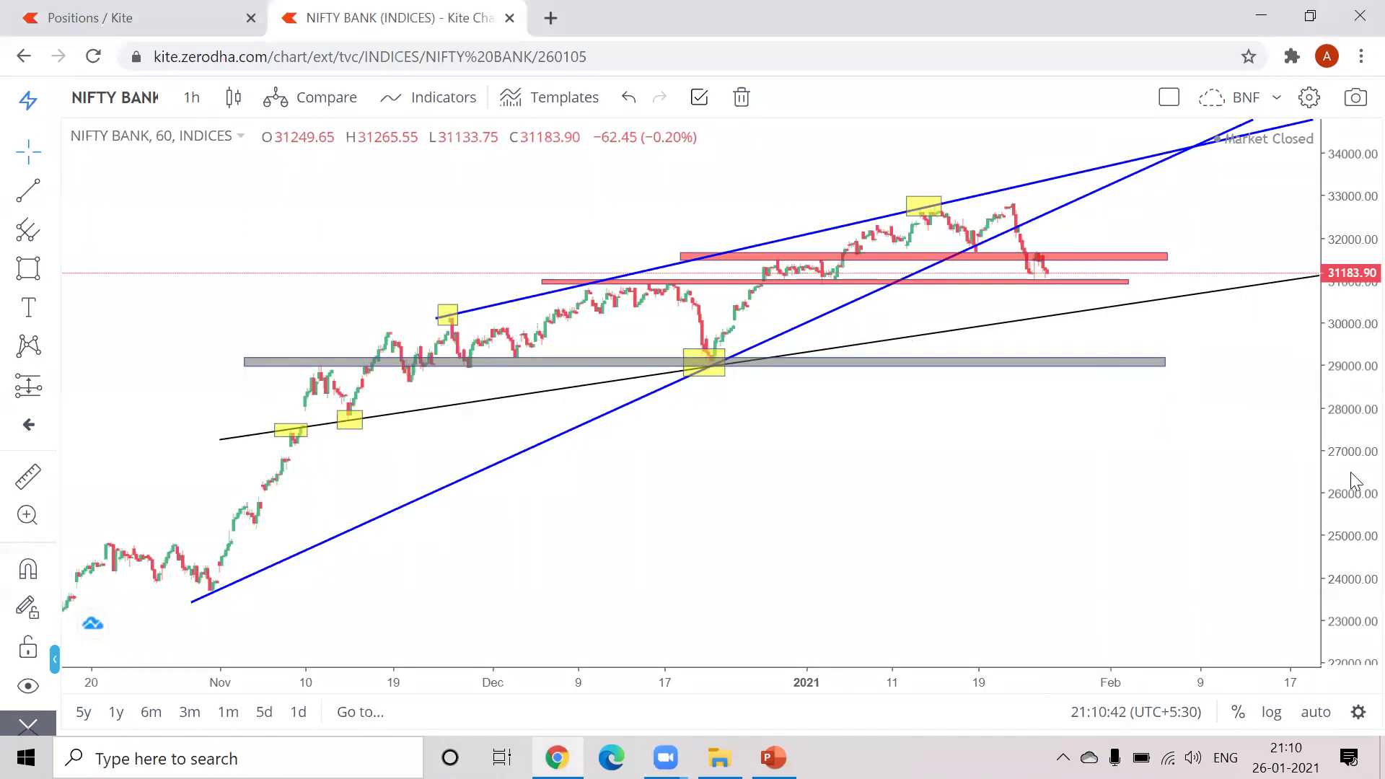
Circle the four places where price touches the lower red zone near 31000 on the NIFTY BANK chart
{"action": "left_click_drag", "start_coordinate": [1356, 484], "coordinate": [1347, 304]}
{"action": "scroll", "coordinate": [1277, 359], "scroll_direction": "up", "scroll_amount": 4}
{"action": "left_click_drag", "start_coordinate": [1153, 421], "coordinate": [1296, 566]}
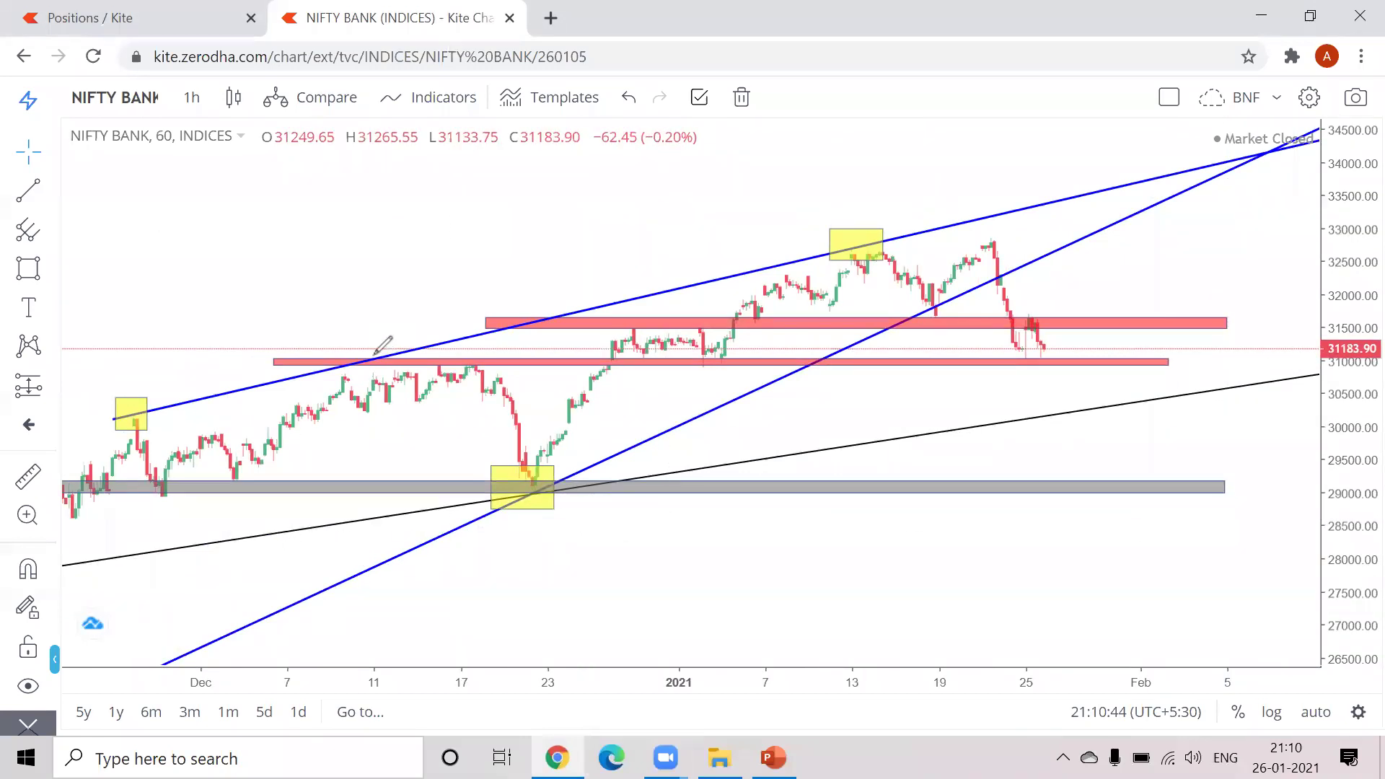
{"action": "left_click_drag", "start_coordinate": [451, 349], "coordinate": [443, 354]}
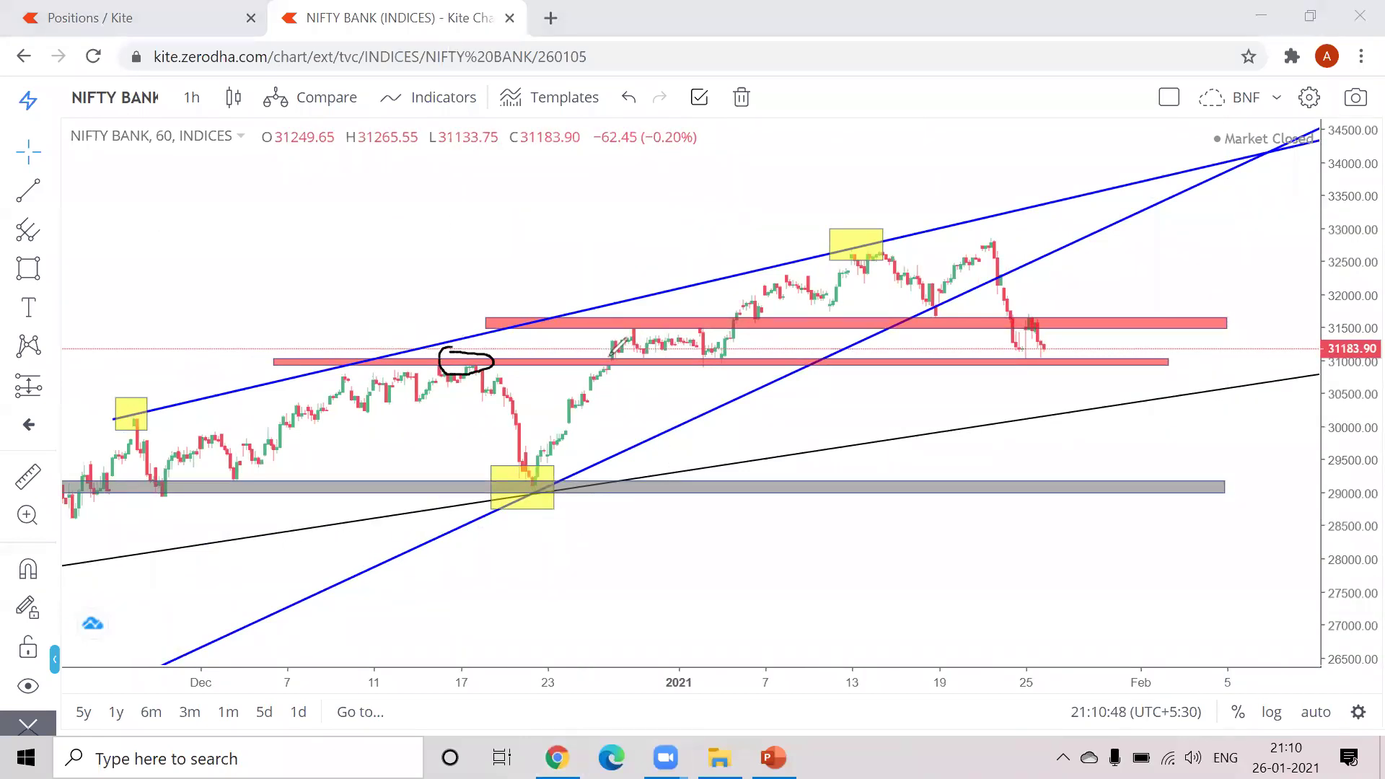
{"action": "mouse_move", "coordinate": [611, 349]}
{"action": "left_mouse_down"}
{"action": "mouse_move", "coordinate": [625, 365]}
{"action": "mouse_move", "coordinate": [606, 352]}
{"action": "left_mouse_up"}
{"action": "mouse_move", "coordinate": [695, 352]}
{"action": "left_mouse_down"}
{"action": "mouse_move", "coordinate": [733, 363]}
{"action": "mouse_move", "coordinate": [702, 353]}
{"action": "left_mouse_up"}
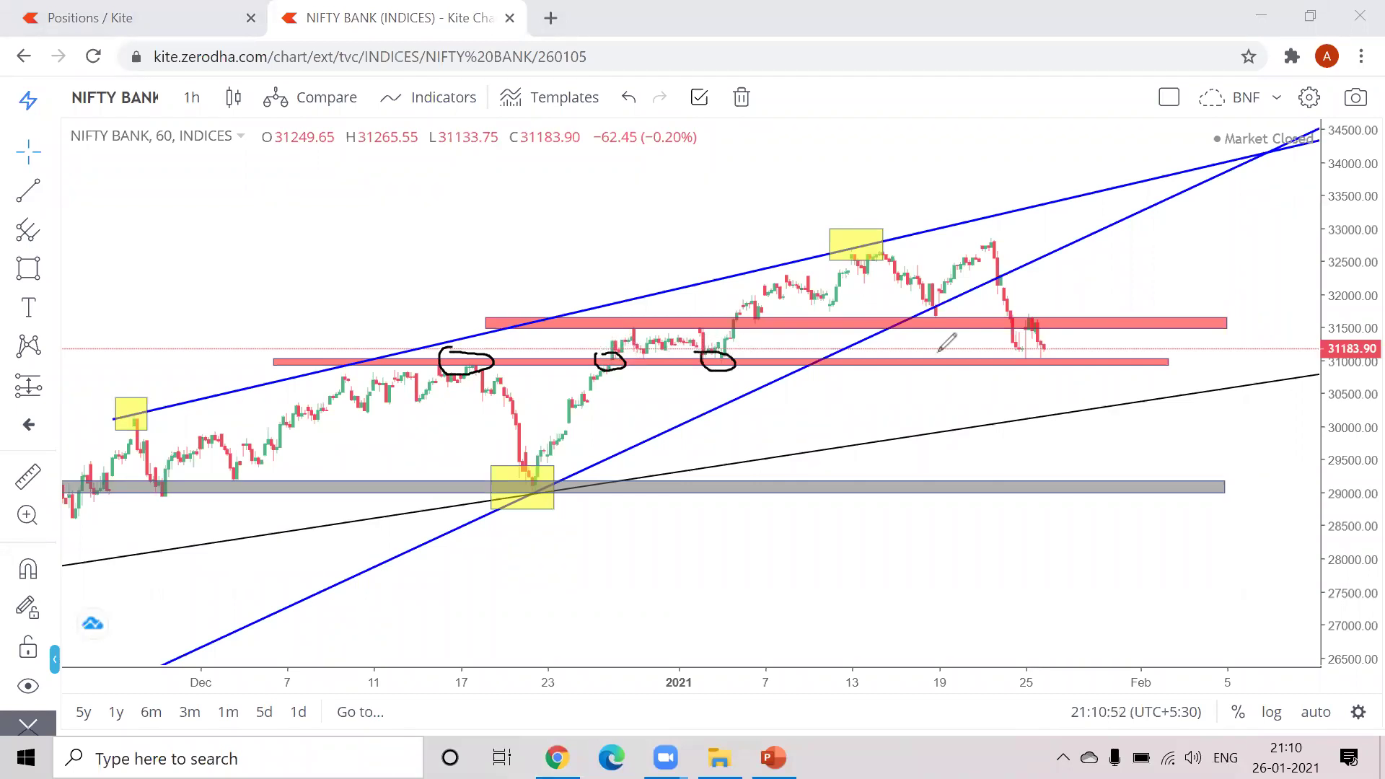
{"action": "left_click_drag", "start_coordinate": [1037, 367], "coordinate": [1046, 355]}
Draw downward arrows labelled 1 and 2 to the black trendline and grey zone, and mark crosses between the two red zones
{"action": "mouse_move", "coordinate": [1057, 377]}
{"action": "left_mouse_down"}
{"action": "mouse_move", "coordinate": [1038, 413]}
{"action": "mouse_move", "coordinate": [1069, 408]}
{"action": "mouse_move", "coordinate": [1125, 433]}
{"action": "mouse_move", "coordinate": [1115, 448]}
{"action": "left_mouse_up"}
{"action": "mouse_move", "coordinate": [1059, 423]}
{"action": "left_mouse_down"}
{"action": "mouse_move", "coordinate": [1052, 482]}
{"action": "mouse_move", "coordinate": [1151, 482]}
{"action": "mouse_move", "coordinate": [1161, 512]}
{"action": "left_mouse_up"}
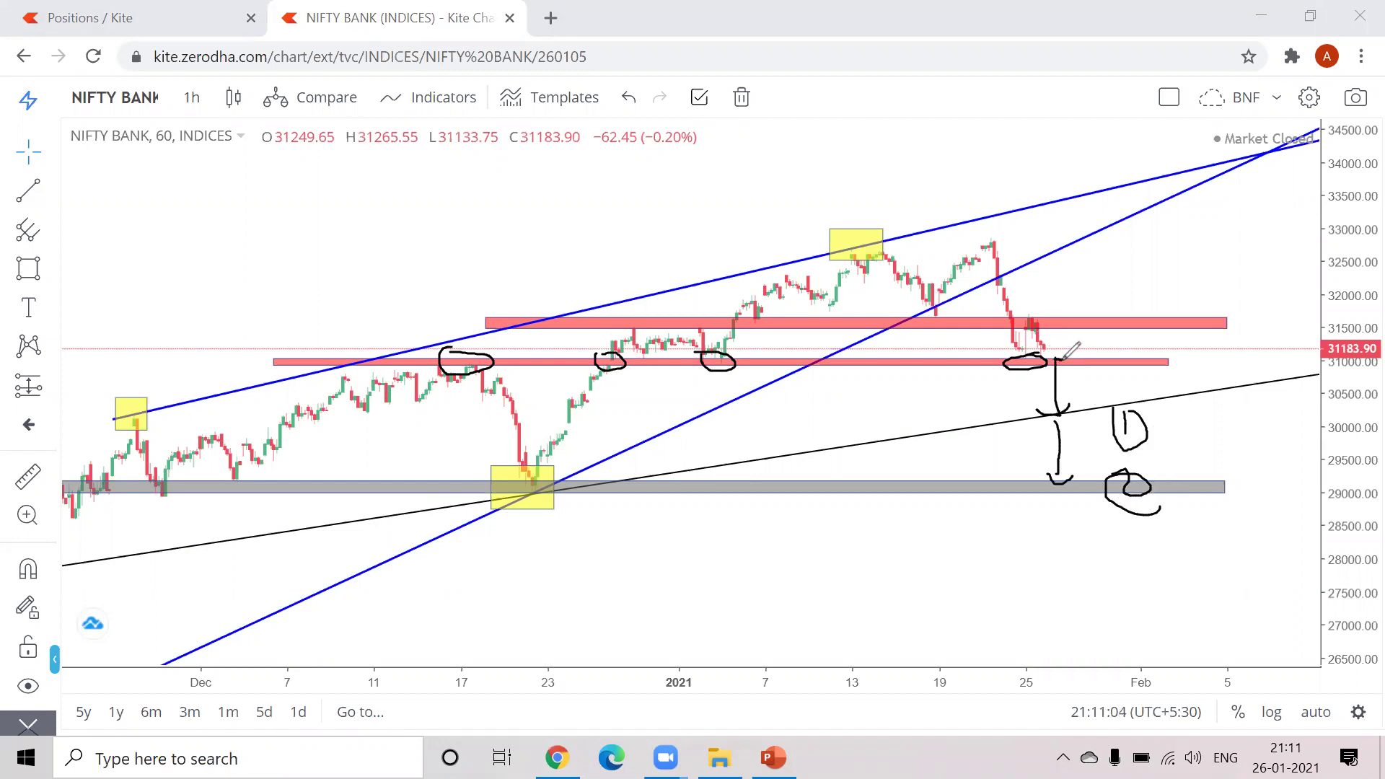
{"action": "mouse_move", "coordinate": [1074, 358]}
{"action": "left_mouse_down"}
{"action": "mouse_move", "coordinate": [1090, 328]}
{"action": "mouse_move", "coordinate": [1082, 346]}
{"action": "left_mouse_up"}
{"action": "mouse_move", "coordinate": [1076, 333]}
{"action": "left_mouse_down"}
{"action": "mouse_move", "coordinate": [1070, 349]}
{"action": "mouse_move", "coordinate": [1123, 363]}
{"action": "left_mouse_up"}
{"action": "mouse_move", "coordinate": [1117, 342]}
{"action": "left_mouse_down"}
{"action": "mouse_move", "coordinate": [1102, 355]}
{"action": "mouse_move", "coordinate": [1146, 340]}
{"action": "left_mouse_up"}
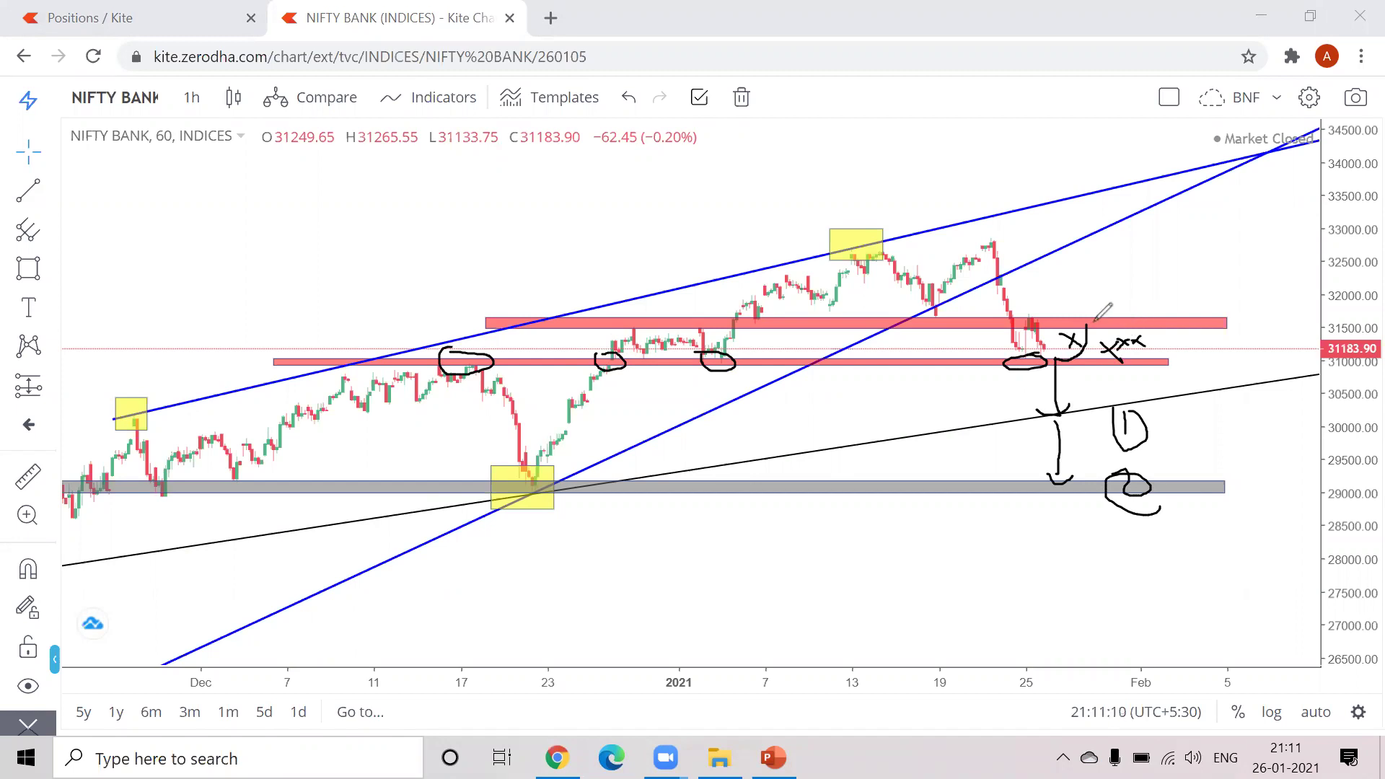
Draw an upward arrow from the upper red zone to a horizontal line through the January highs, adding a circled 2 above
{"action": "mouse_move", "coordinate": [1083, 322]}
{"action": "left_mouse_down"}
{"action": "mouse_move", "coordinate": [1085, 239]}
{"action": "mouse_move", "coordinate": [1097, 260]}
{"action": "left_mouse_up"}
{"action": "left_click_drag", "start_coordinate": [854, 246], "coordinate": [1162, 254]}
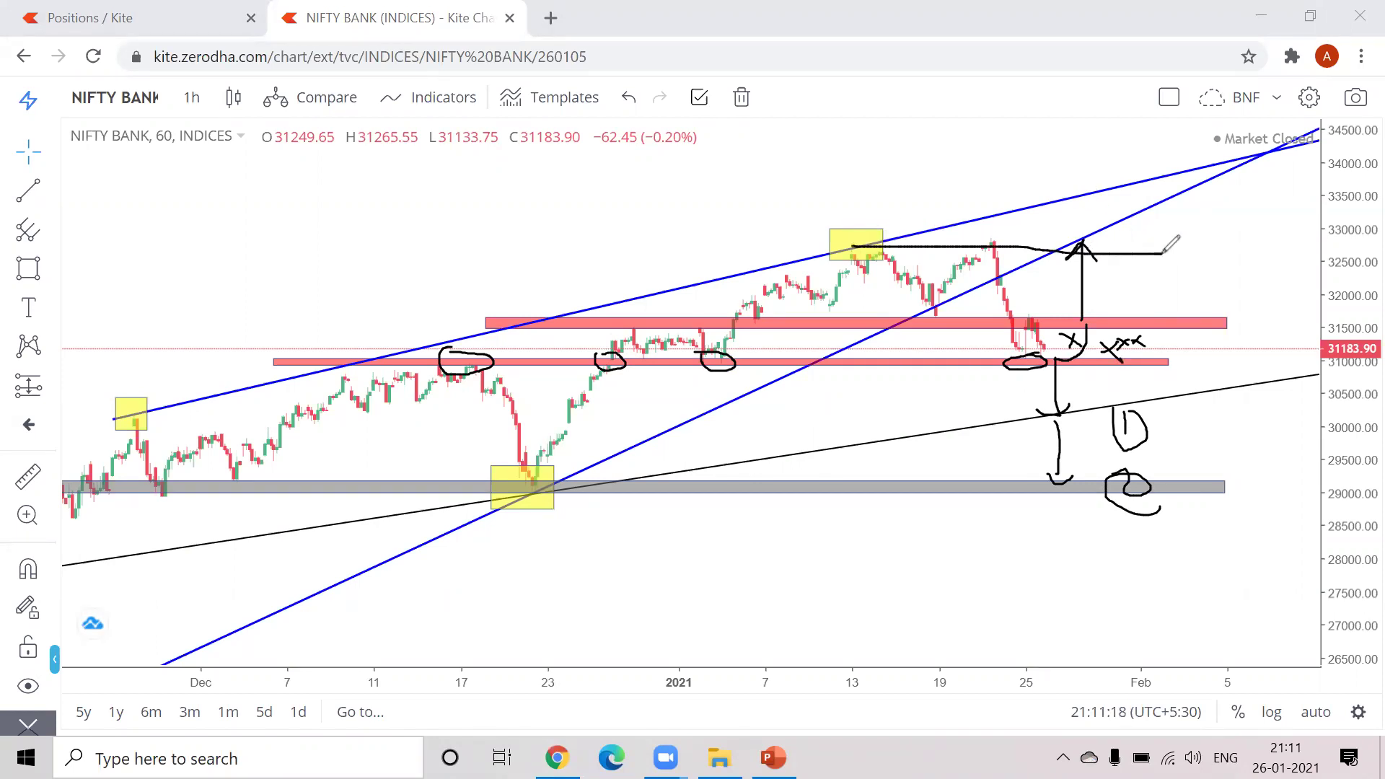
{"action": "left_click_drag", "start_coordinate": [865, 245], "coordinate": [1130, 244]}
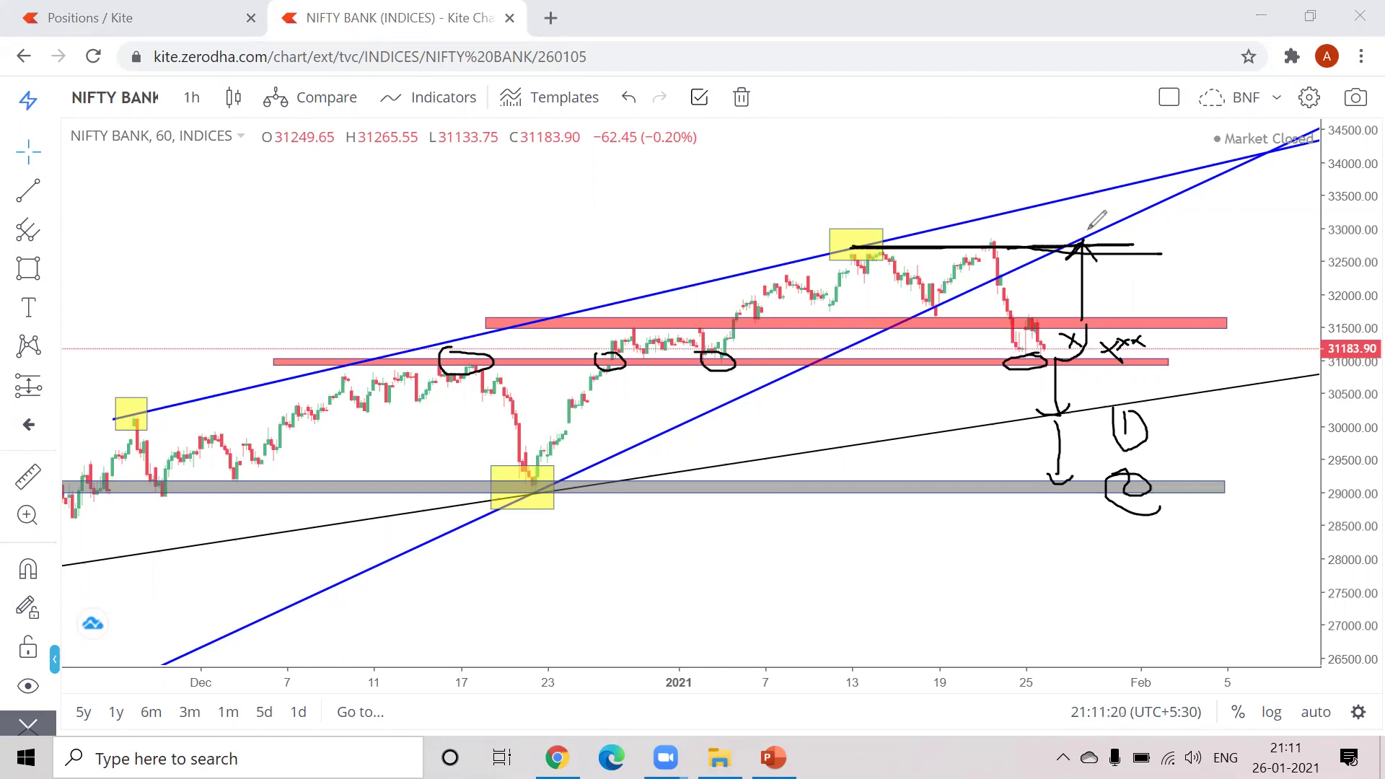
{"action": "left_click_drag", "start_coordinate": [1072, 198], "coordinate": [1128, 156]}
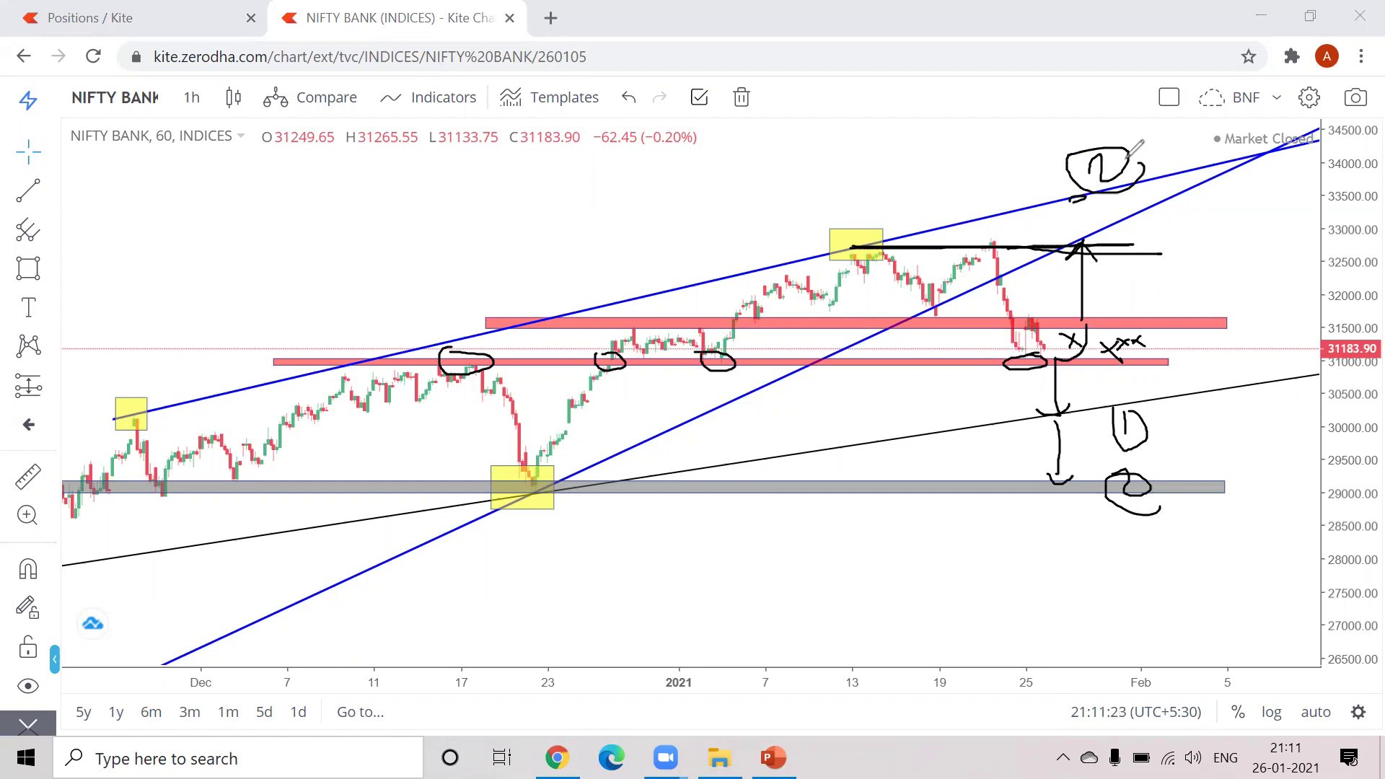
Clear the pen markings and load the saved BAJFINANCE chart layout
{"action": "left_click", "coordinate": [1014, 149]}
{"action": "left_click", "coordinate": [1064, 120]}
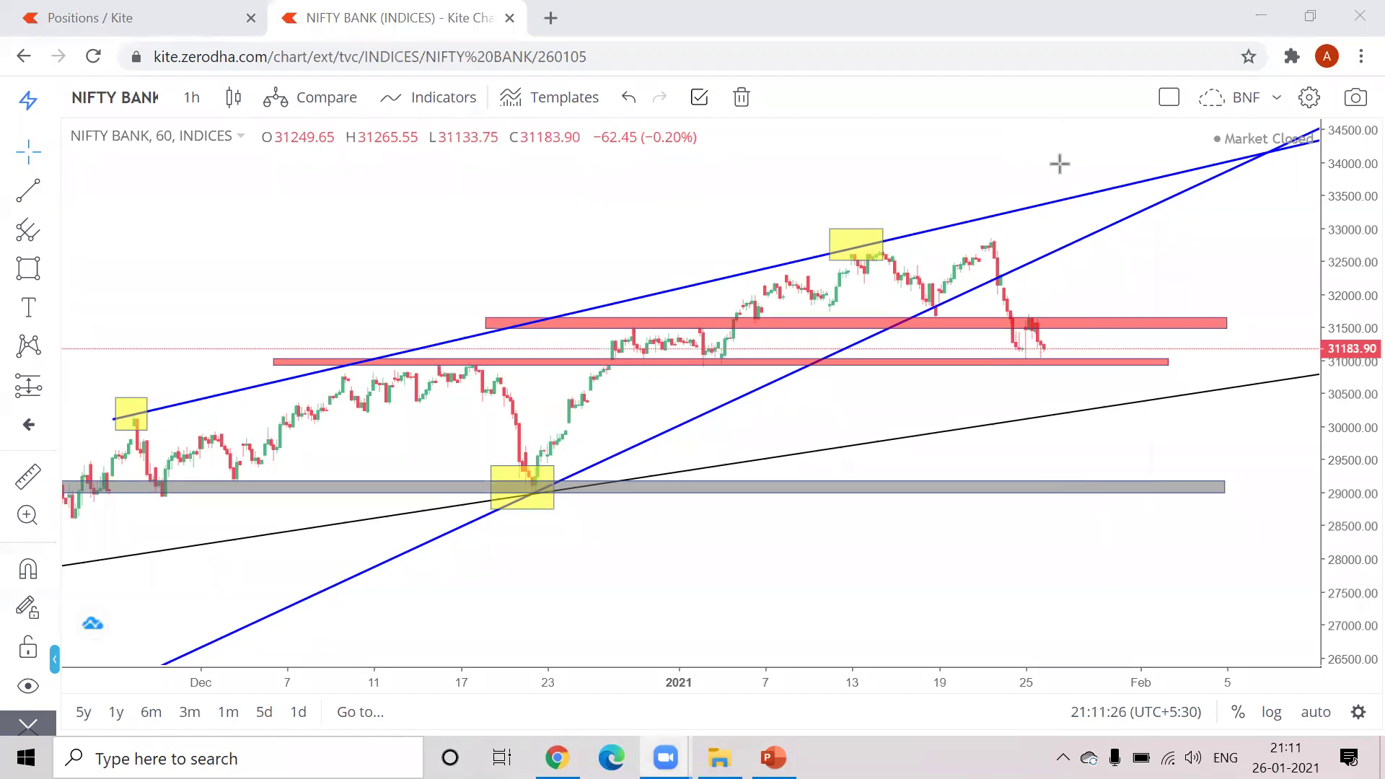
{"action": "scroll", "coordinate": [1107, 367], "scroll_direction": "down", "scroll_amount": 1}
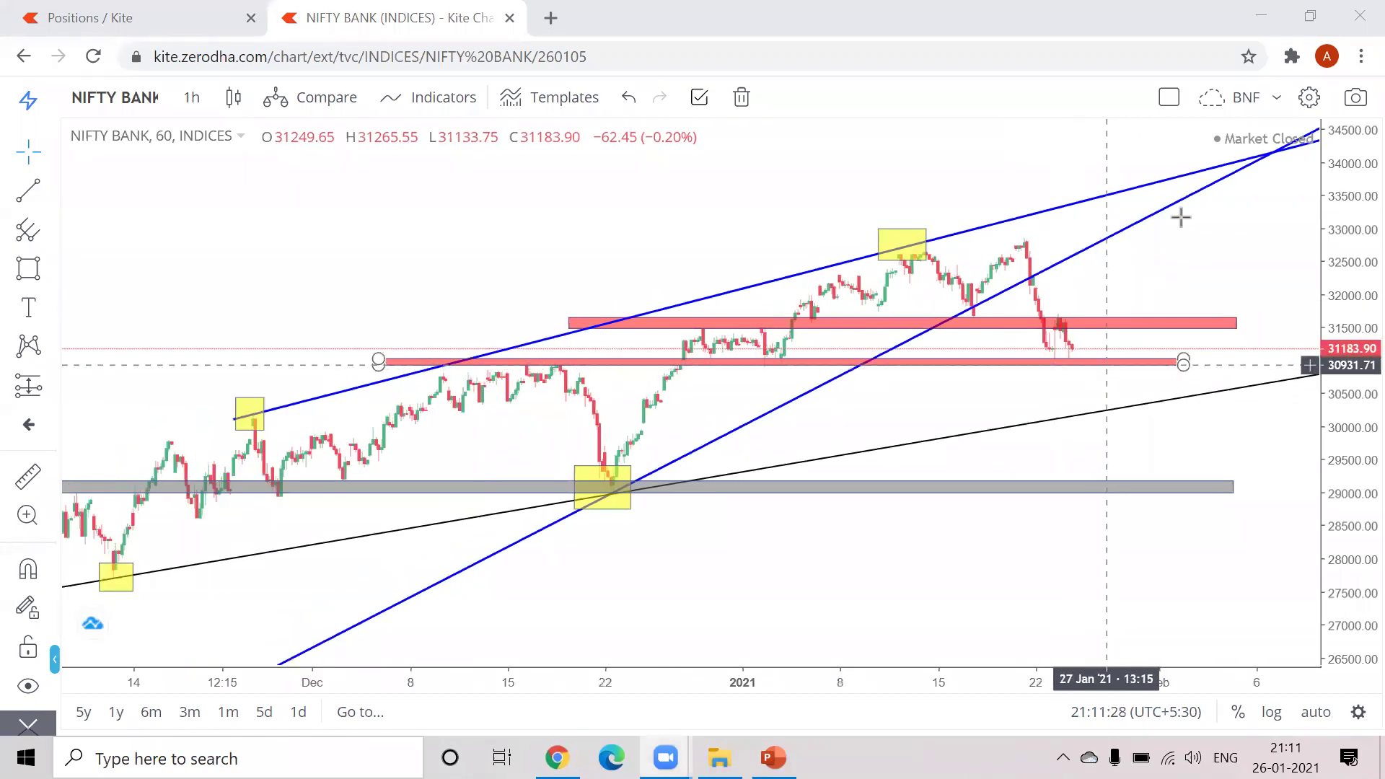
{"action": "left_click", "coordinate": [1277, 97]}
{"action": "left_click", "coordinate": [1277, 278]}
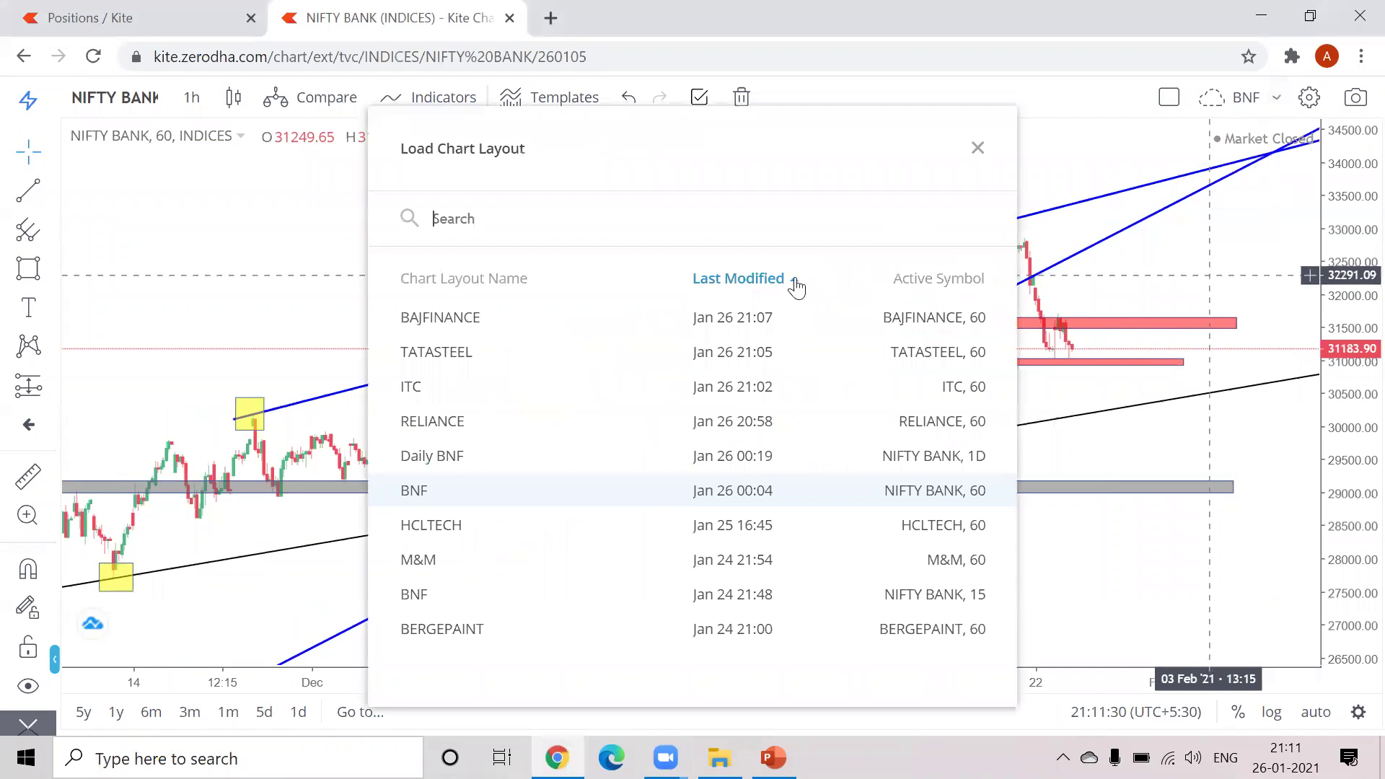
{"action": "left_click", "coordinate": [493, 332]}
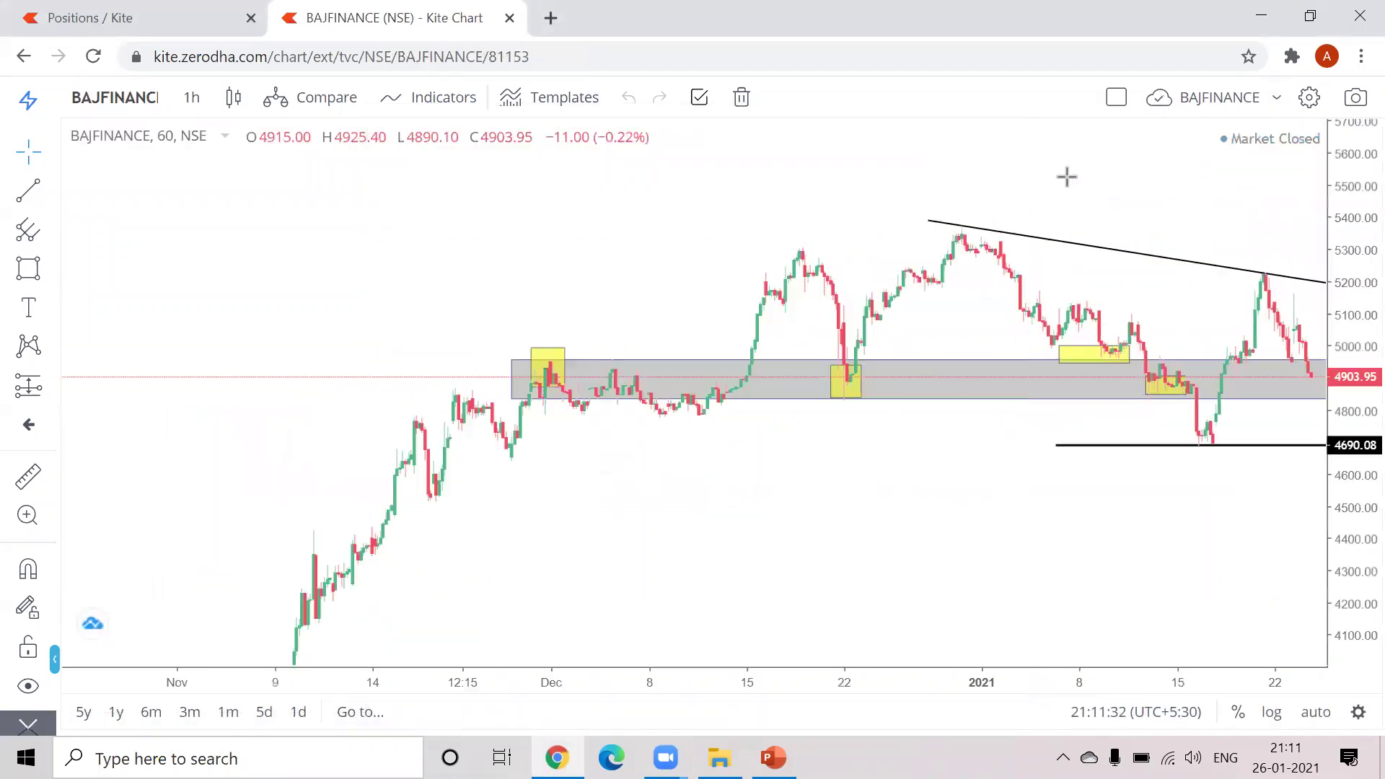
Tick the four highlighted price reactions around the grey zone on the BAJFINANCE chart
{"action": "mouse_move", "coordinate": [998, 501]}
{"action": "left_mouse_down"}
{"action": "mouse_move", "coordinate": [912, 380]}
{"action": "mouse_move", "coordinate": [1135, 386]}
{"action": "left_mouse_up"}
{"action": "left_click", "coordinate": [1126, 474]}
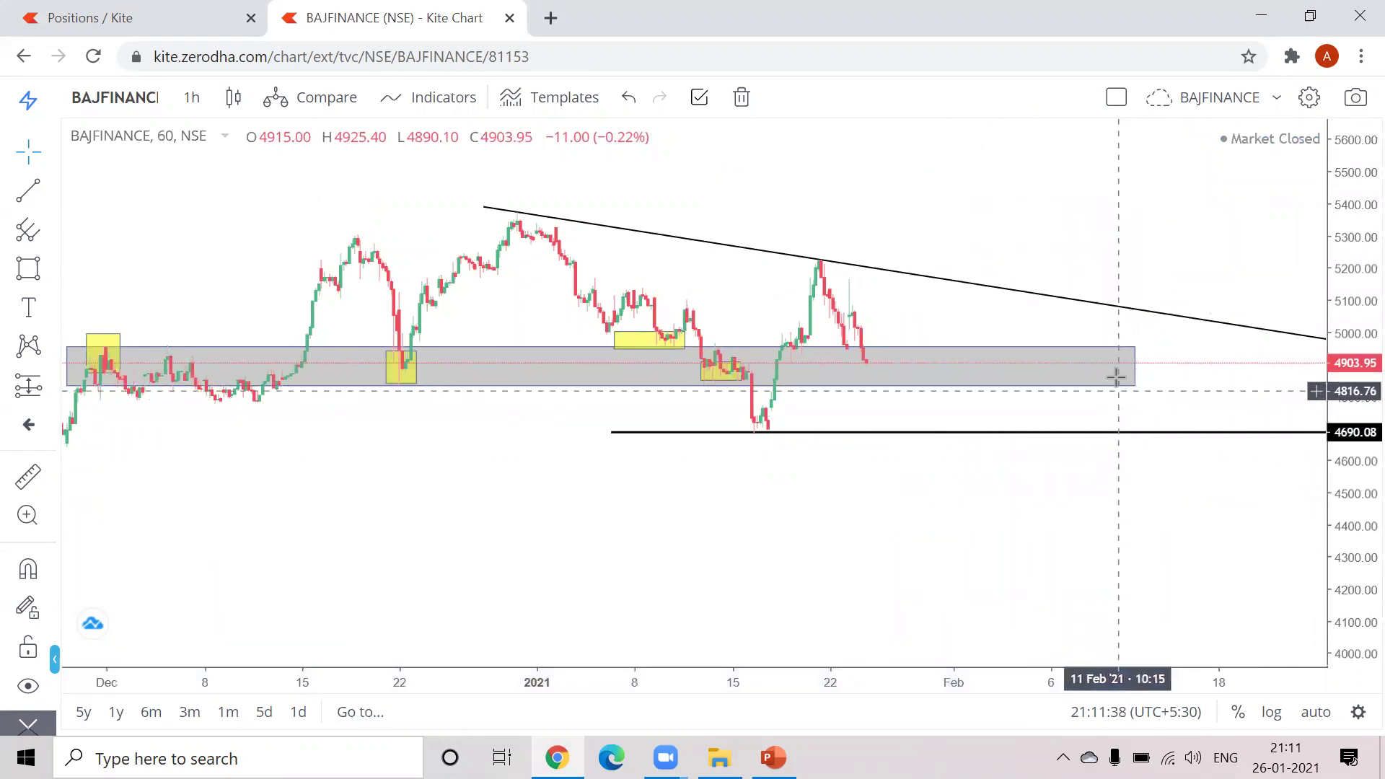
{"action": "scroll", "coordinate": [1344, 529], "scroll_direction": "down", "scroll_amount": 1}
{"action": "scroll", "coordinate": [875, 560], "scroll_direction": "down", "scroll_amount": 1}
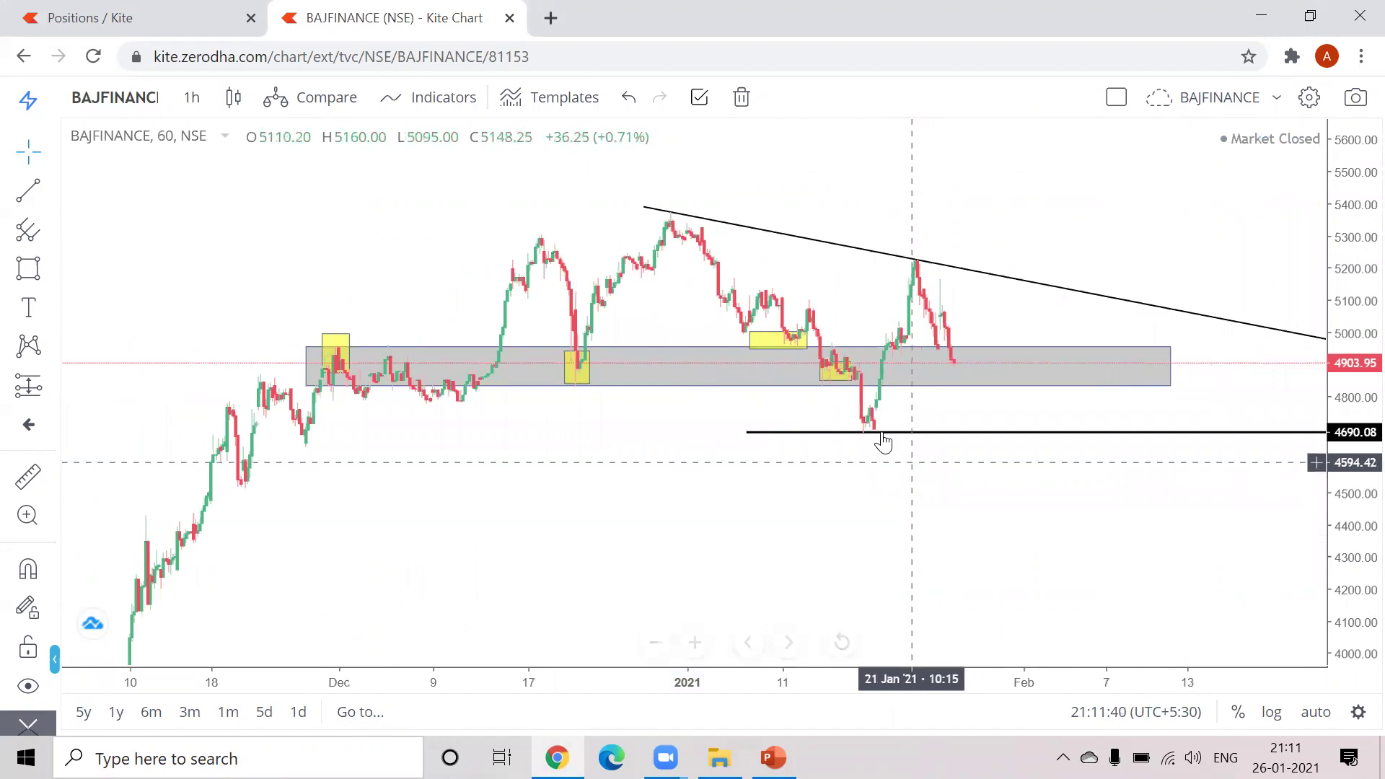
{"action": "left_click_drag", "start_coordinate": [1182, 269], "coordinate": [1058, 312]}
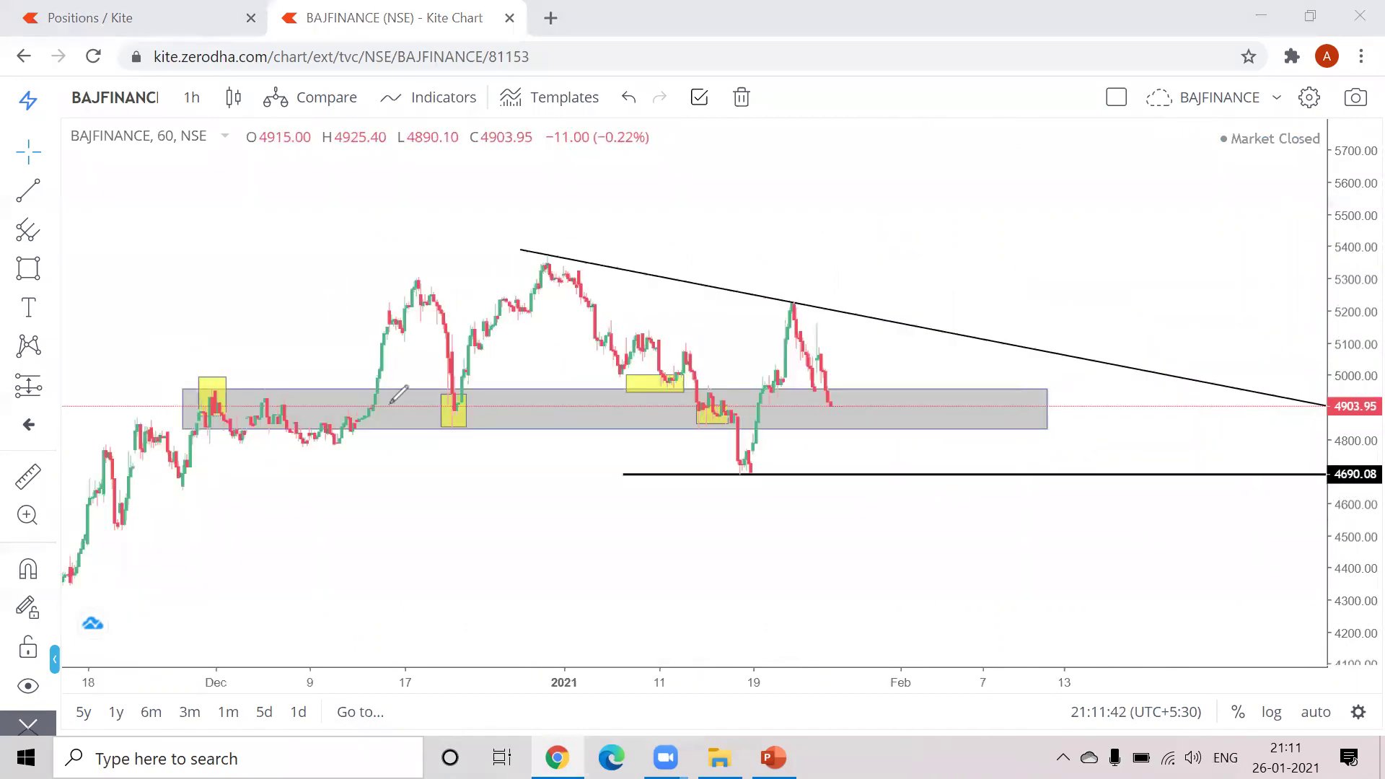
{"action": "left_click_drag", "start_coordinate": [163, 372], "coordinate": [215, 363]}
{"action": "left_click_drag", "start_coordinate": [445, 416], "coordinate": [477, 389]}
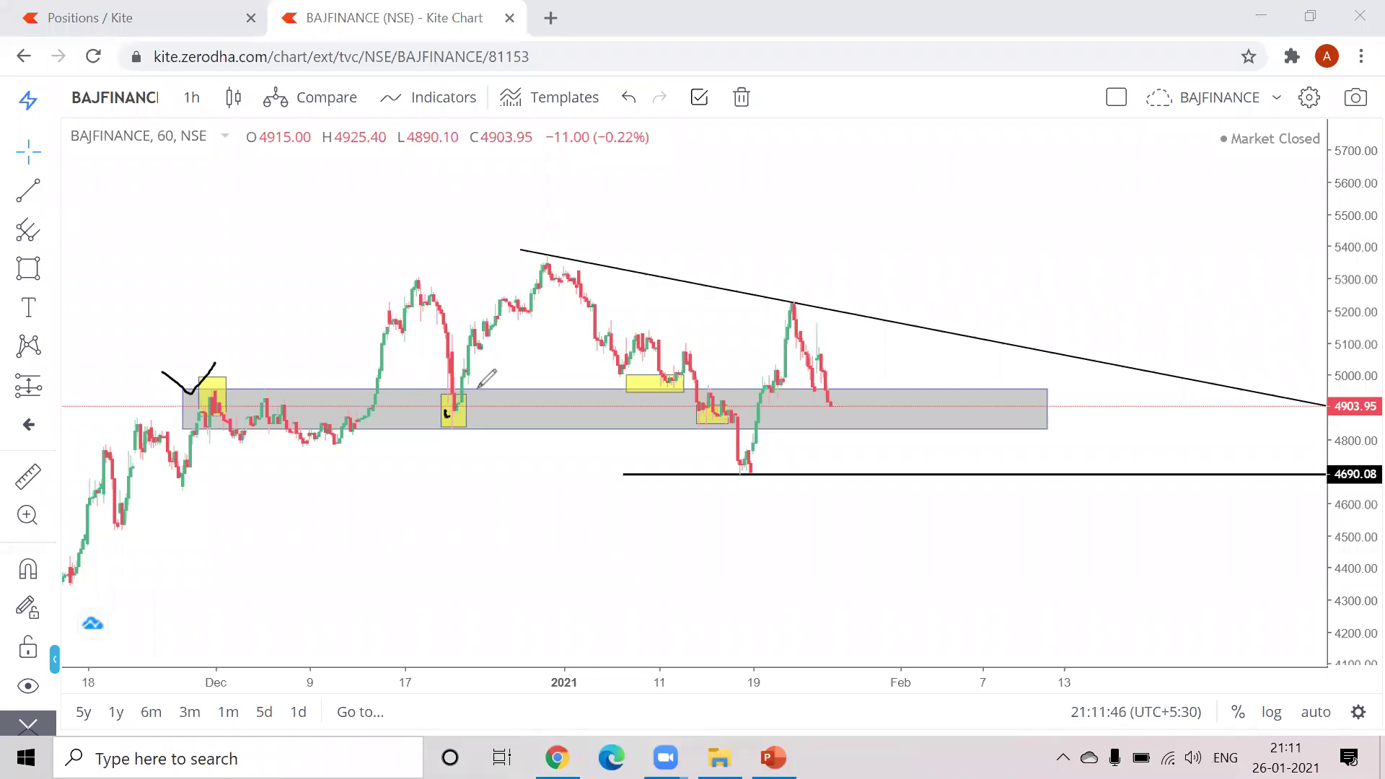
{"action": "left_click_drag", "start_coordinate": [684, 406], "coordinate": [731, 417]}
{"action": "mouse_move", "coordinate": [656, 389]}
{"action": "left_mouse_down"}
{"action": "mouse_move", "coordinate": [669, 399]}
{"action": "mouse_move", "coordinate": [677, 376]}
{"action": "left_mouse_up"}
Draw arrows labelled 1 from the grey zone to the 4690.08 line and the falling trendline, and circle the trendline's two swing highs
{"action": "mouse_move", "coordinate": [852, 429]}
{"action": "left_mouse_down"}
{"action": "mouse_move", "coordinate": [867, 461]}
{"action": "mouse_move", "coordinate": [916, 493]}
{"action": "mouse_move", "coordinate": [914, 469]}
{"action": "left_mouse_up"}
{"action": "mouse_move", "coordinate": [860, 391]}
{"action": "left_mouse_down"}
{"action": "mouse_move", "coordinate": [959, 293]}
{"action": "mouse_move", "coordinate": [954, 319]}
{"action": "mouse_move", "coordinate": [936, 303]}
{"action": "left_mouse_up"}
{"action": "mouse_move", "coordinate": [794, 286]}
{"action": "left_mouse_down"}
{"action": "mouse_move", "coordinate": [766, 317]}
{"action": "mouse_move", "coordinate": [794, 287]}
{"action": "left_mouse_up"}
{"action": "left_click", "coordinate": [549, 239]}
{"action": "left_click_drag", "start_coordinate": [575, 265], "coordinate": [523, 250]}
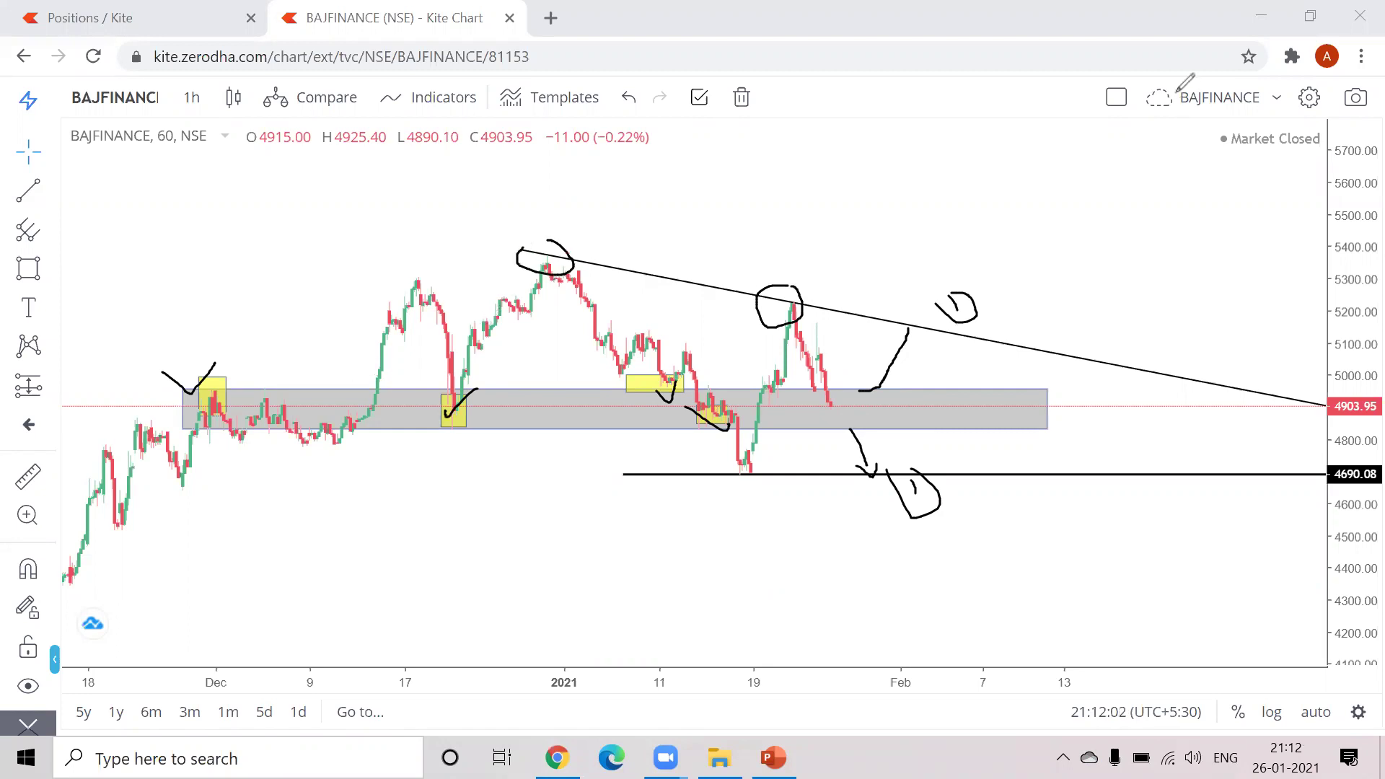
Clear the pen markings and load the saved TATASTEEL chart layout
{"action": "left_click", "coordinate": [1095, 109]}
{"action": "left_click", "coordinate": [1044, 127]}
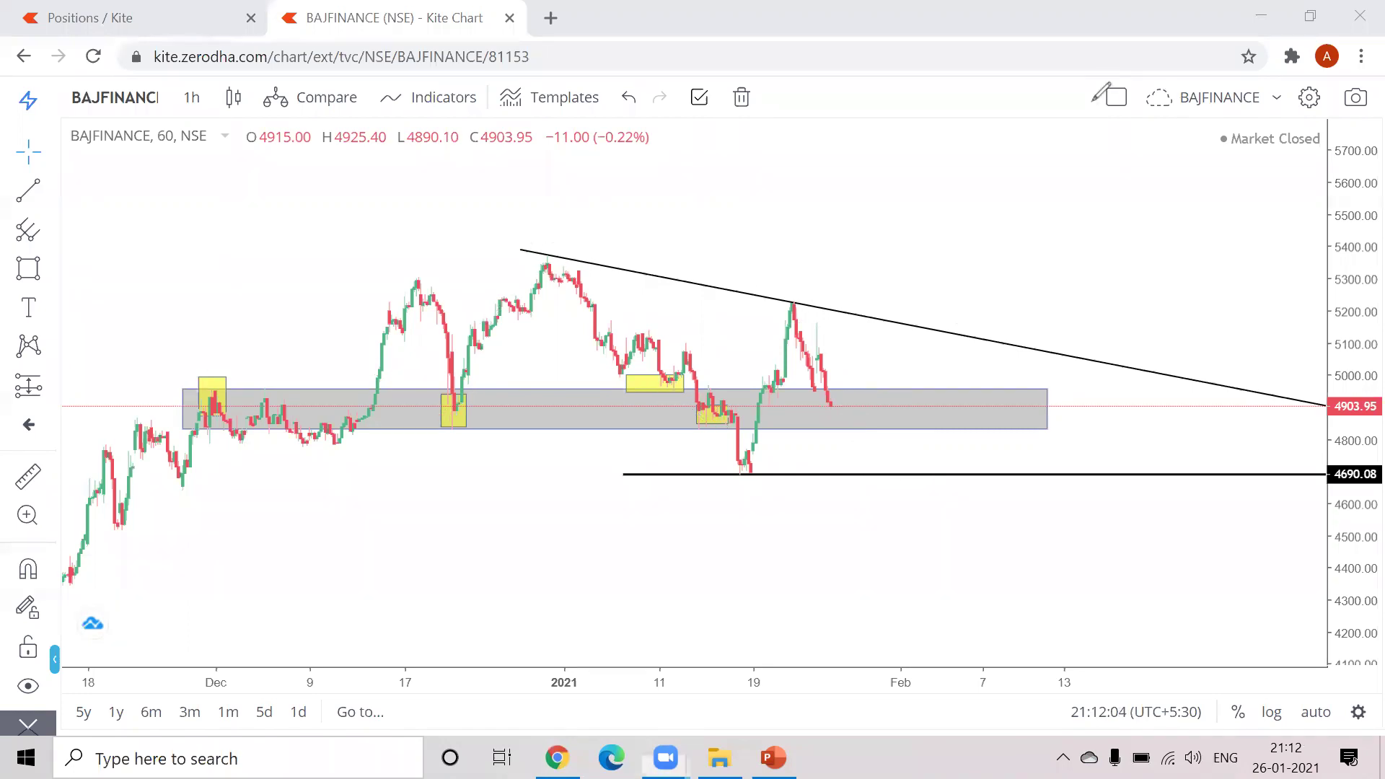
{"action": "left_click", "coordinate": [1276, 98]}
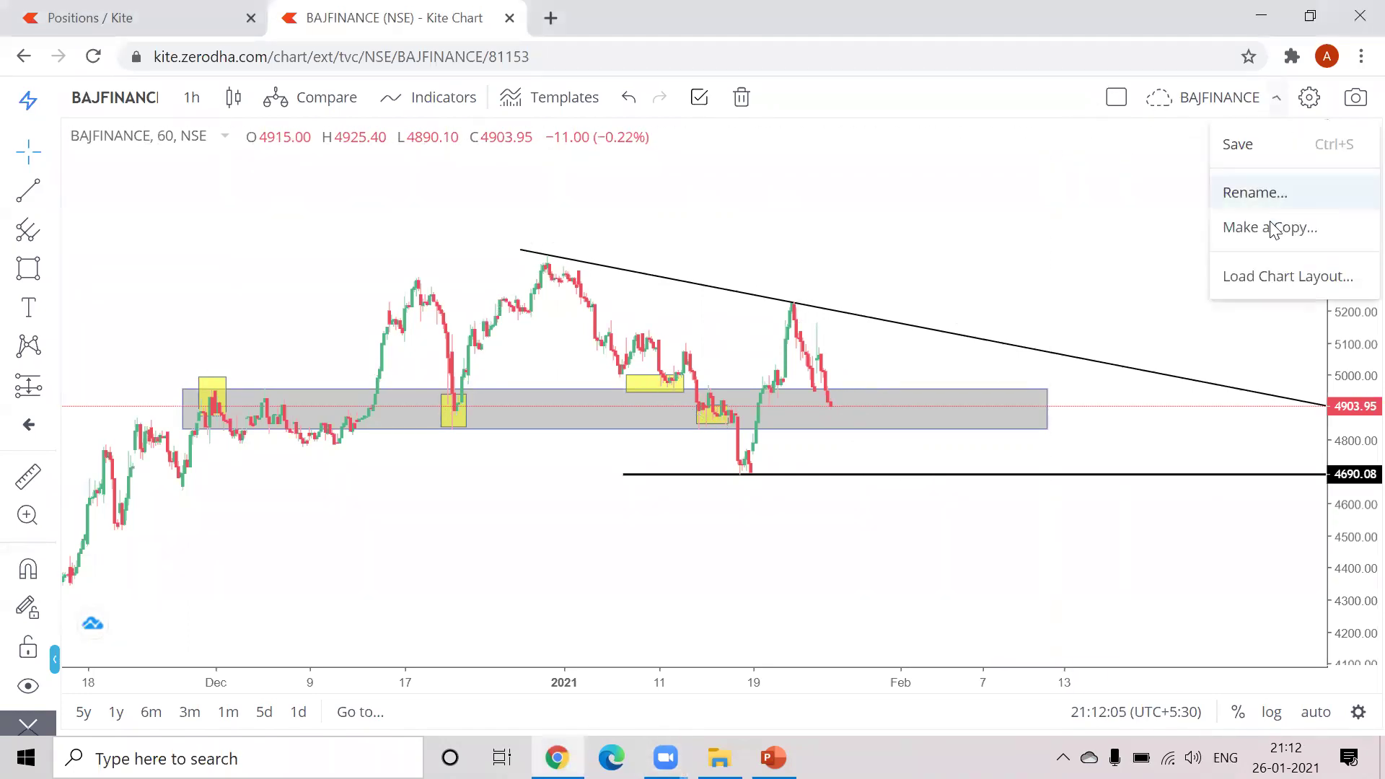
{"action": "left_click", "coordinate": [1265, 280]}
{"action": "left_click", "coordinate": [512, 353]}
{"action": "left_click", "coordinate": [978, 148]}
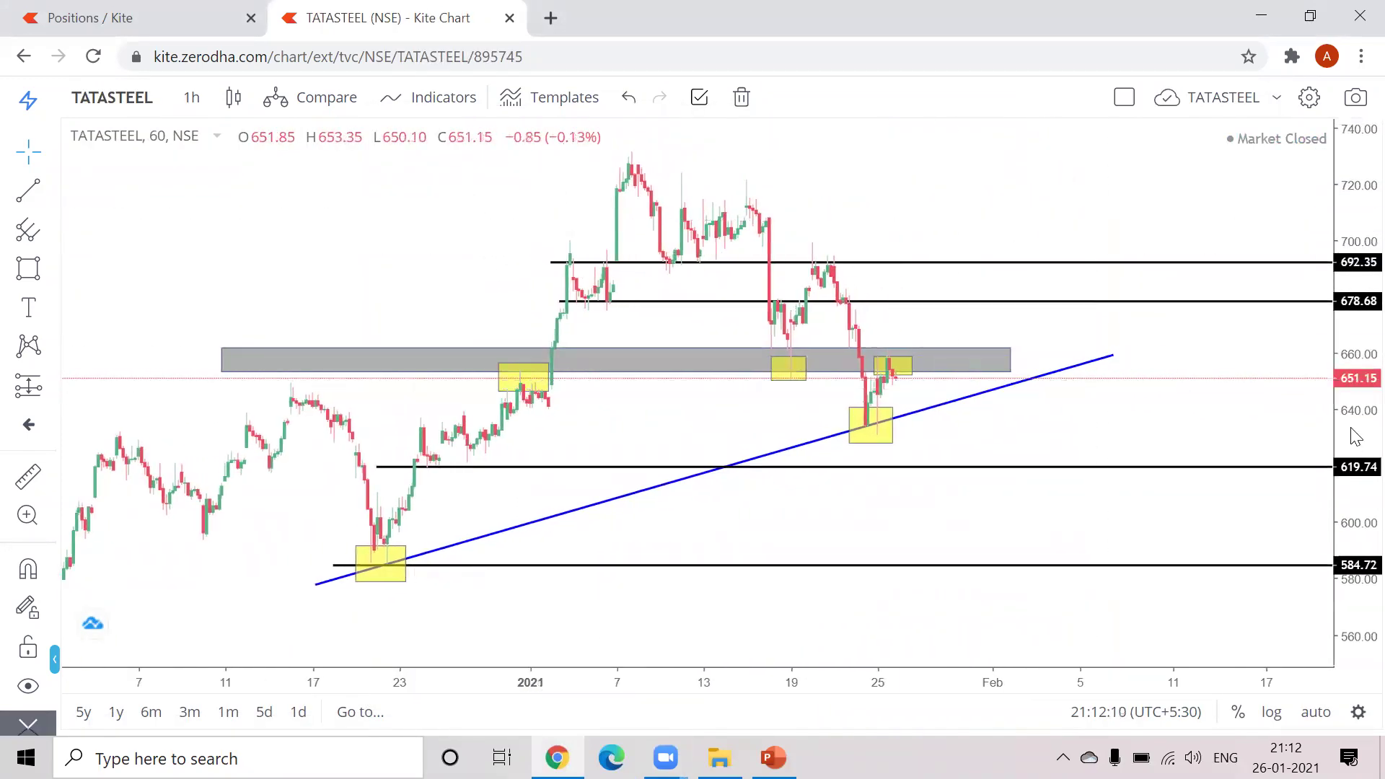
Circle the two highlighted lows on TATASTEEL's blue trendline and draw downward arrows labelled 1 and 2 to the 619.74 and 584.72 lines
{"action": "left_click_drag", "start_coordinate": [1157, 412], "coordinate": [1166, 372]}
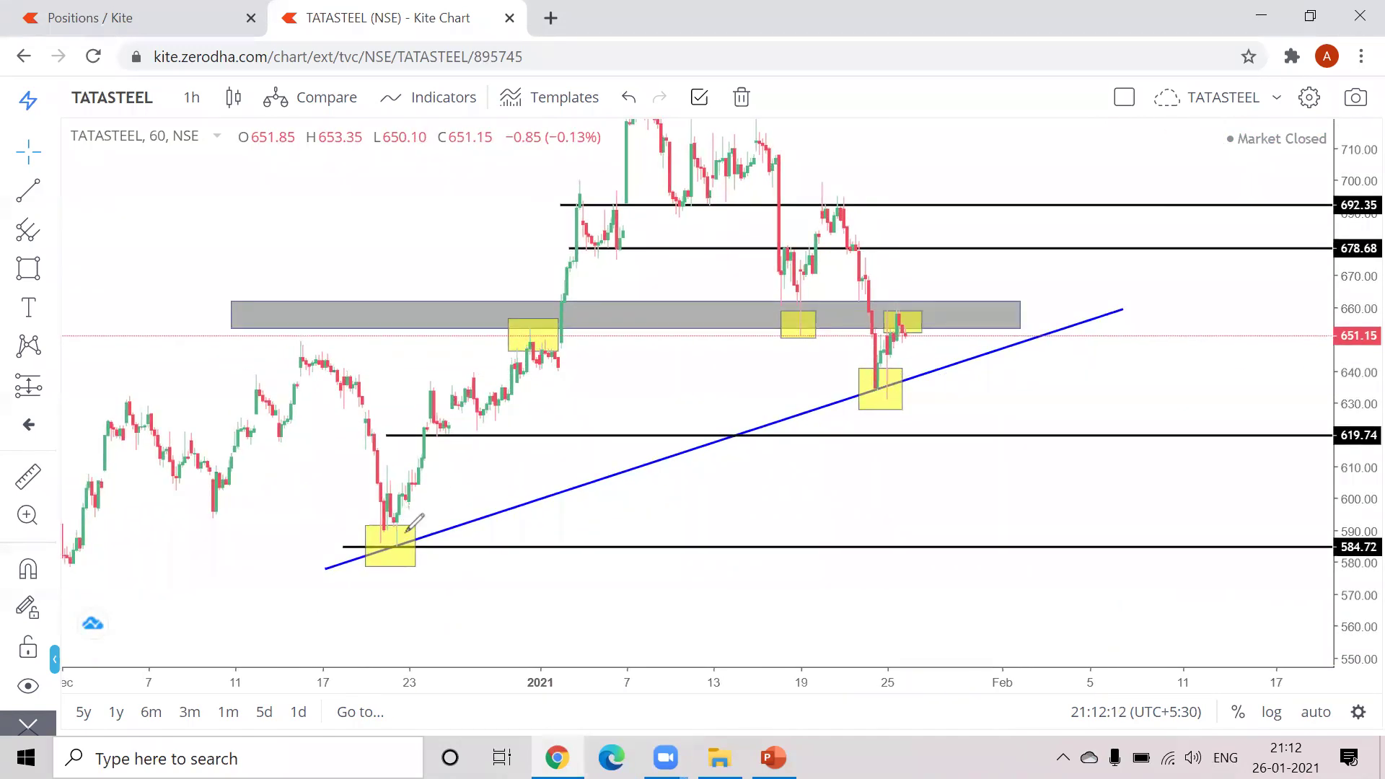
{"action": "mouse_move", "coordinate": [893, 365]}
{"action": "left_mouse_down"}
{"action": "mouse_move", "coordinate": [902, 390]}
{"action": "mouse_move", "coordinate": [871, 368]}
{"action": "mouse_move", "coordinate": [915, 361]}
{"action": "mouse_move", "coordinate": [938, 436]}
{"action": "mouse_move", "coordinate": [950, 429]}
{"action": "mouse_move", "coordinate": [980, 457]}
{"action": "mouse_move", "coordinate": [951, 431]}
{"action": "mouse_move", "coordinate": [915, 537]}
{"action": "mouse_move", "coordinate": [1017, 535]}
{"action": "mouse_move", "coordinate": [996, 570]}
{"action": "mouse_move", "coordinate": [1019, 531]}
{"action": "left_mouse_up"}
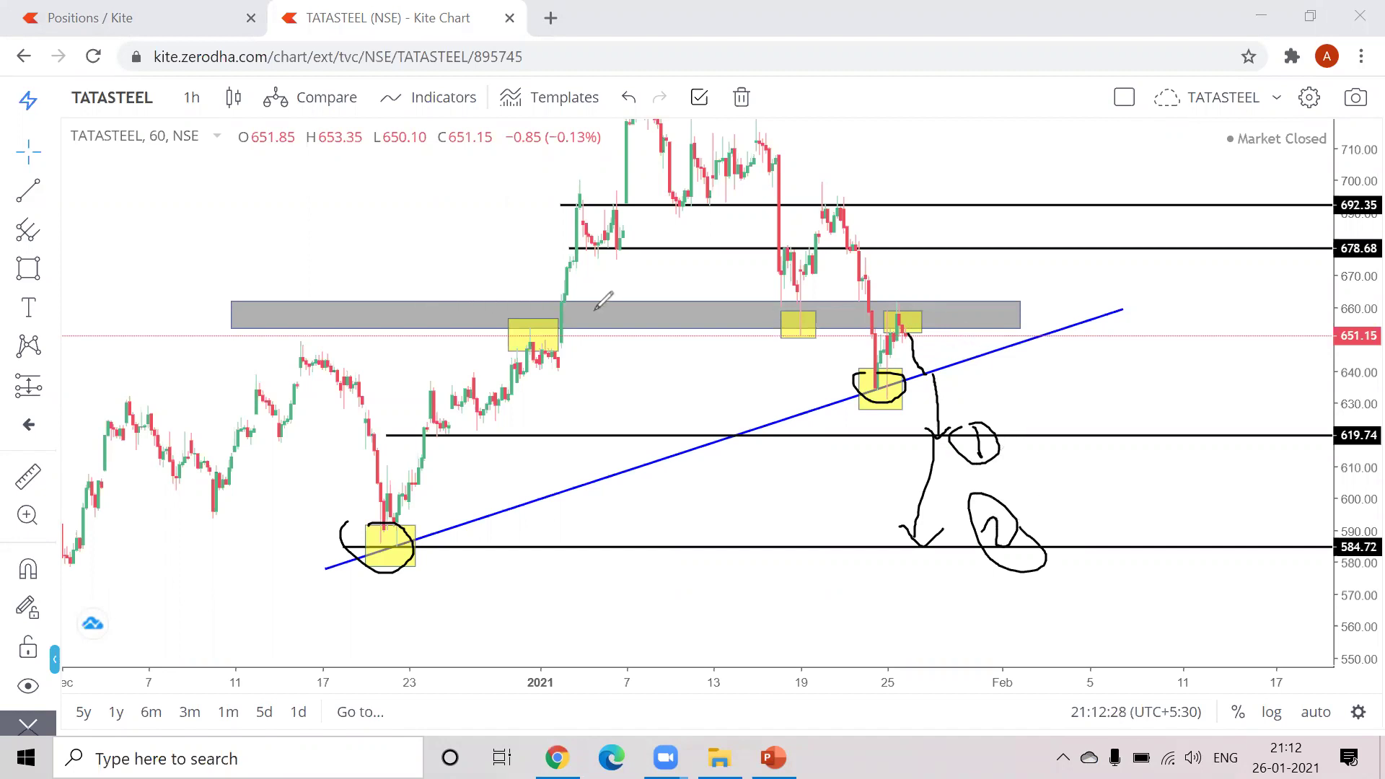
Circle the earlier price reactions at the grey zone on TATASTEEL and trace the drop from it to the blue trendline
{"action": "mouse_move", "coordinate": [295, 319]}
{"action": "left_mouse_down"}
{"action": "mouse_move", "coordinate": [285, 352]}
{"action": "mouse_move", "coordinate": [307, 319]}
{"action": "left_mouse_up"}
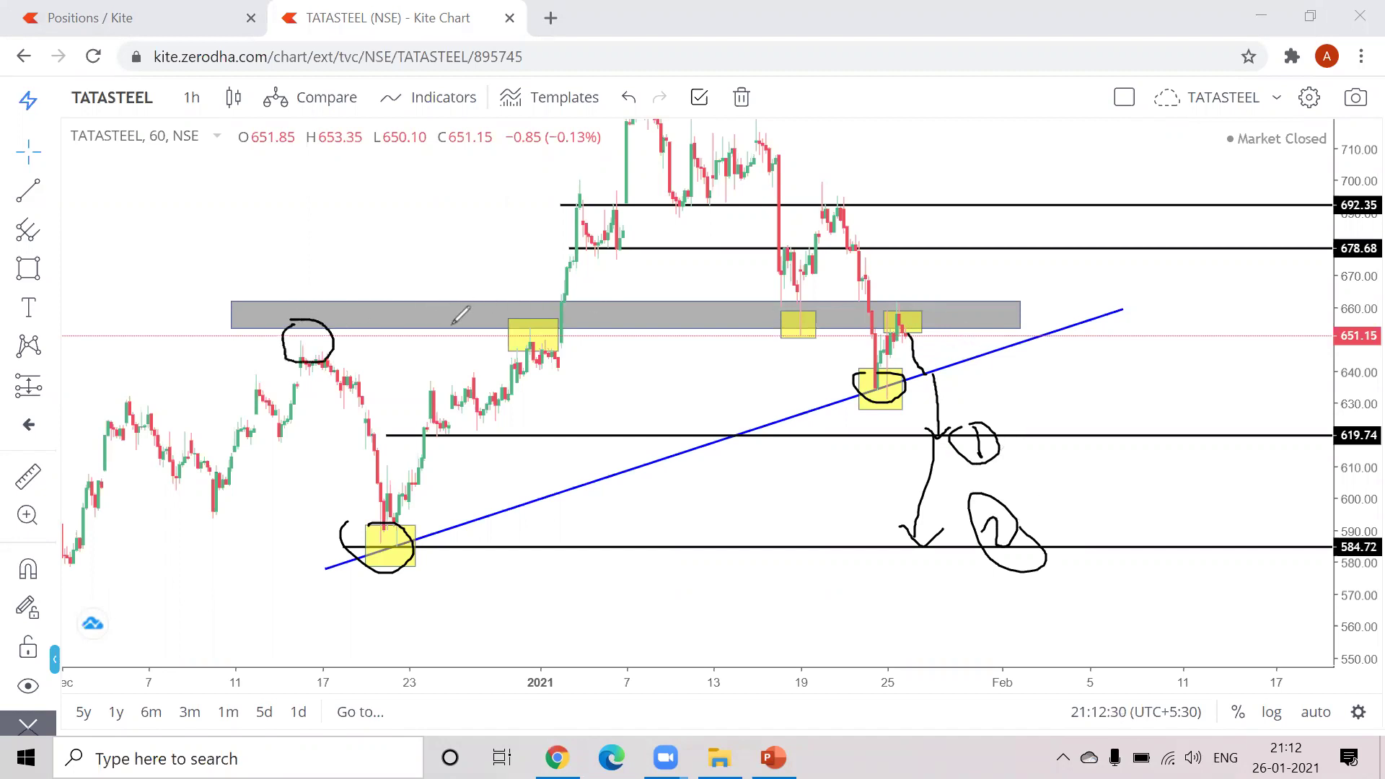
{"action": "mouse_move", "coordinate": [550, 326]}
{"action": "left_mouse_down"}
{"action": "mouse_move", "coordinate": [537, 360]}
{"action": "mouse_move", "coordinate": [548, 328]}
{"action": "left_mouse_up"}
{"action": "mouse_move", "coordinate": [783, 299]}
{"action": "left_mouse_down"}
{"action": "mouse_move", "coordinate": [852, 332]}
{"action": "mouse_move", "coordinate": [873, 382]}
{"action": "mouse_move", "coordinate": [895, 332]}
{"action": "left_mouse_up"}
Draw an upward arrow labelled 1 to the 678.68 line, label the 692.35 line 2, and tick downward targets 1 and 2
{"action": "mouse_move", "coordinate": [930, 303]}
{"action": "left_mouse_down"}
{"action": "mouse_move", "coordinate": [918, 303]}
{"action": "mouse_move", "coordinate": [933, 251]}
{"action": "mouse_move", "coordinate": [945, 265]}
{"action": "mouse_move", "coordinate": [970, 253]}
{"action": "mouse_move", "coordinate": [961, 272]}
{"action": "mouse_move", "coordinate": [976, 249]}
{"action": "left_mouse_up"}
{"action": "mouse_move", "coordinate": [973, 199]}
{"action": "left_mouse_down"}
{"action": "mouse_move", "coordinate": [1002, 215]}
{"action": "mouse_move", "coordinate": [985, 197]}
{"action": "mouse_move", "coordinate": [999, 194]}
{"action": "left_mouse_up"}
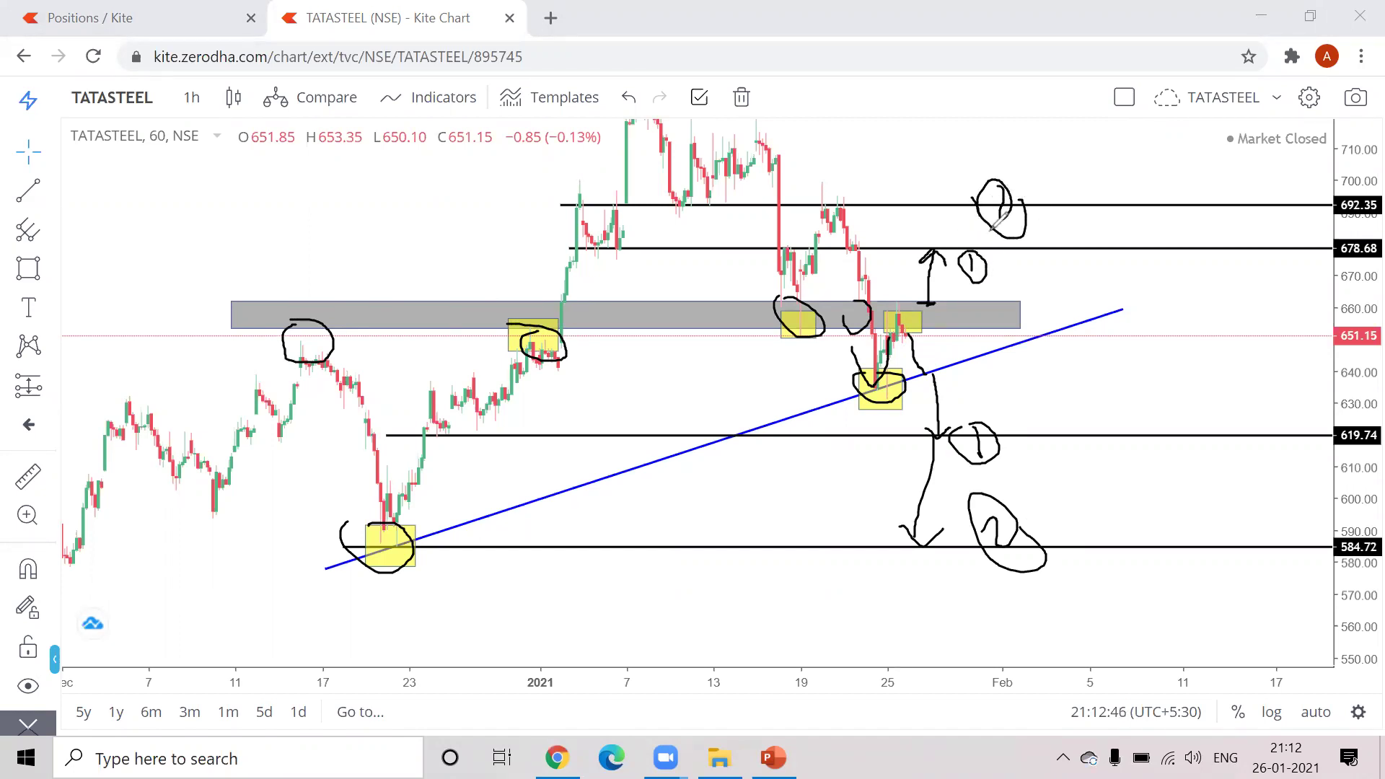
{"action": "left_click_drag", "start_coordinate": [1004, 422], "coordinate": [1063, 395]}
{"action": "left_click_drag", "start_coordinate": [1042, 517], "coordinate": [1106, 499]}
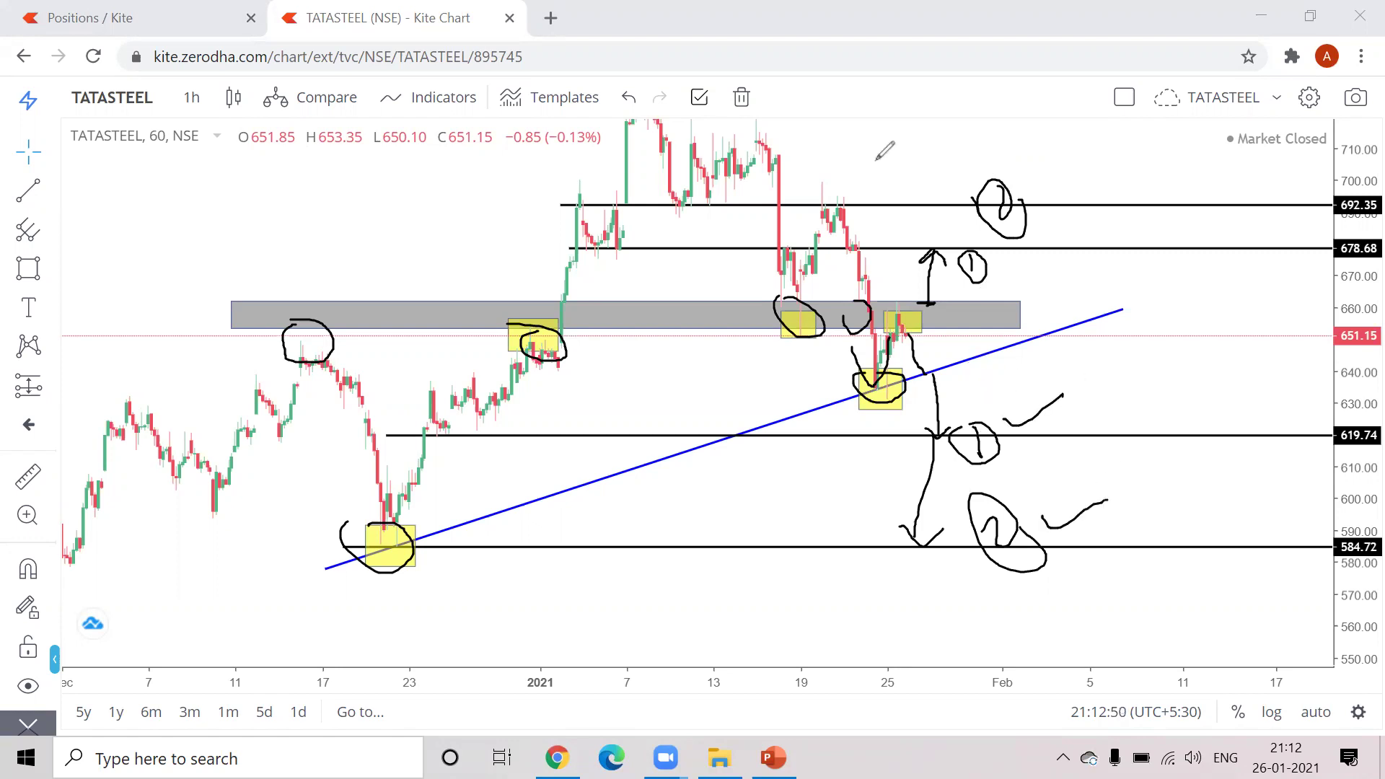
Clear the pen markings and load the saved ITC chart layout with all its zones in view
{"action": "left_click", "coordinate": [960, 169]}
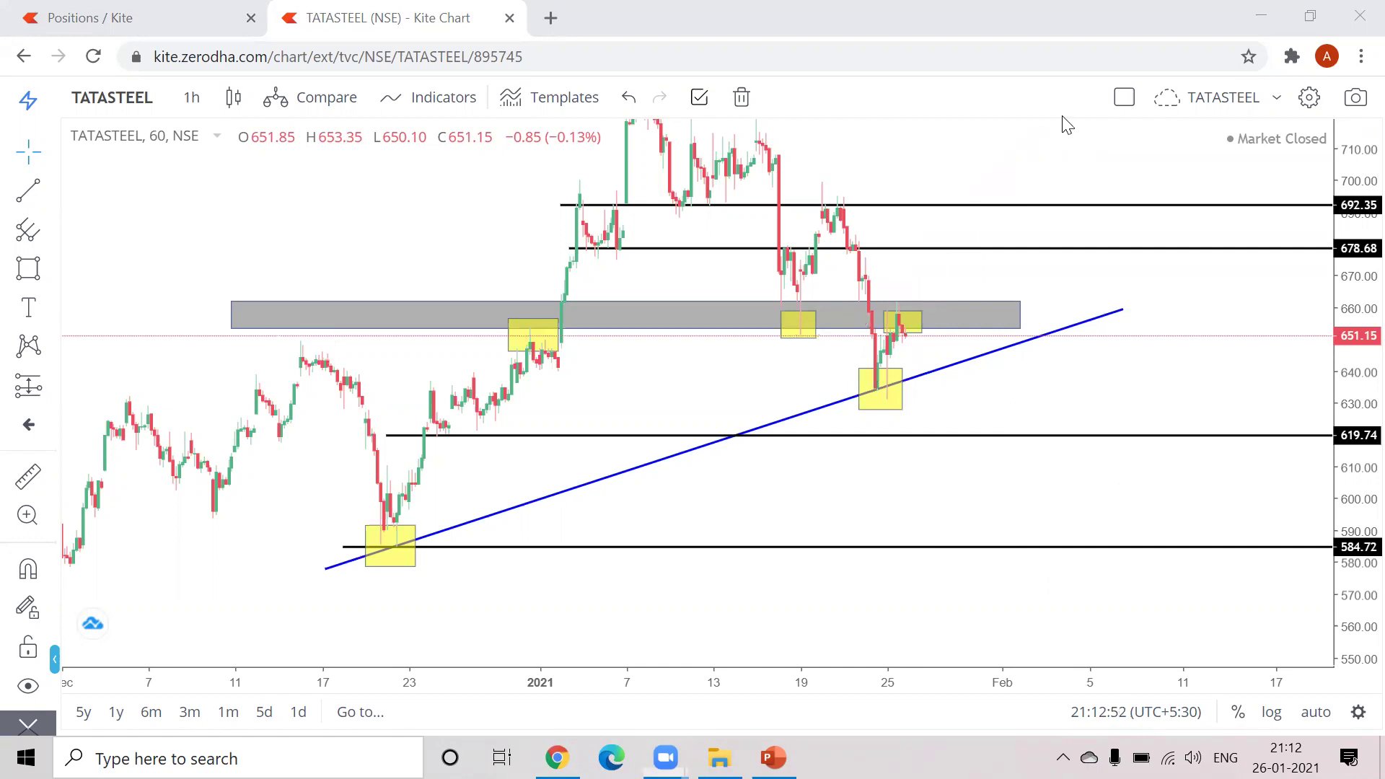
{"action": "left_click", "coordinate": [1277, 99]}
{"action": "left_click", "coordinate": [1263, 272]}
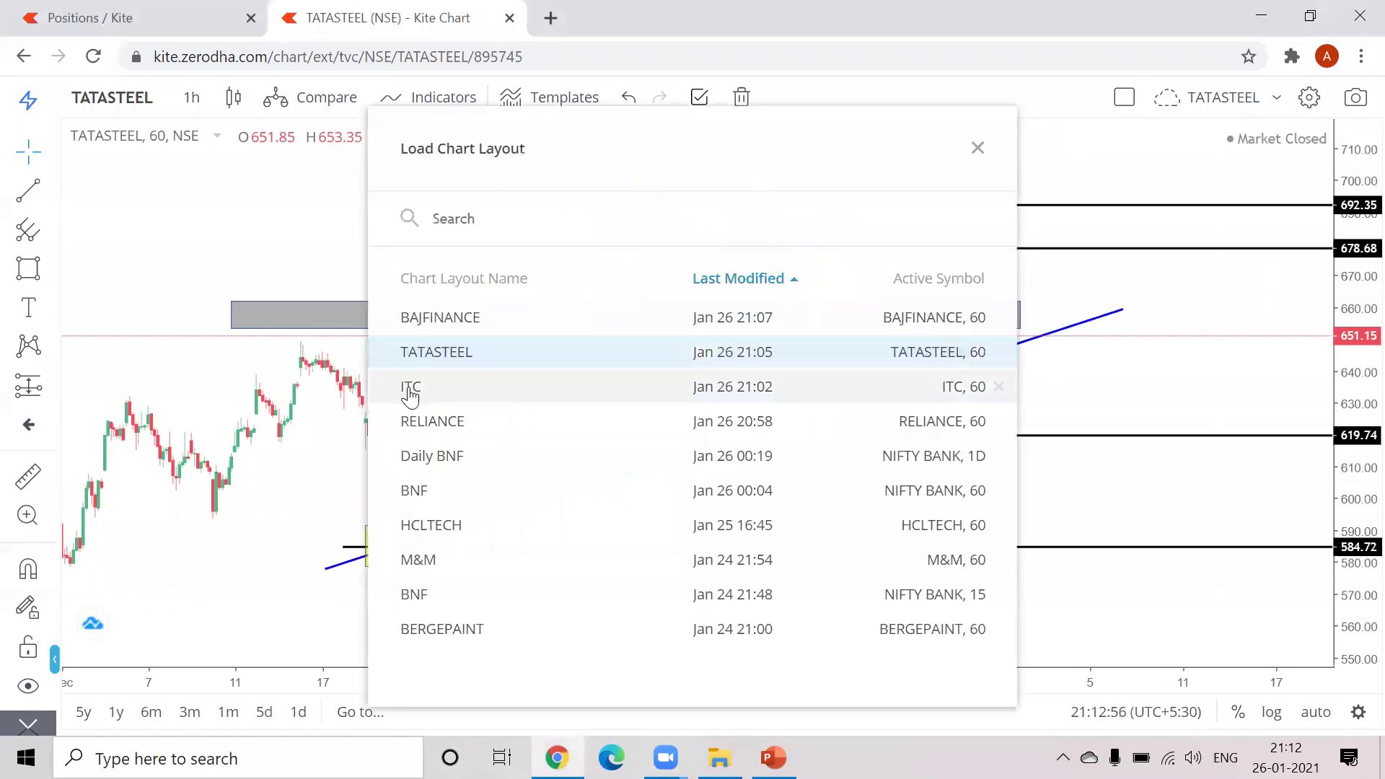
{"action": "left_click", "coordinate": [436, 400]}
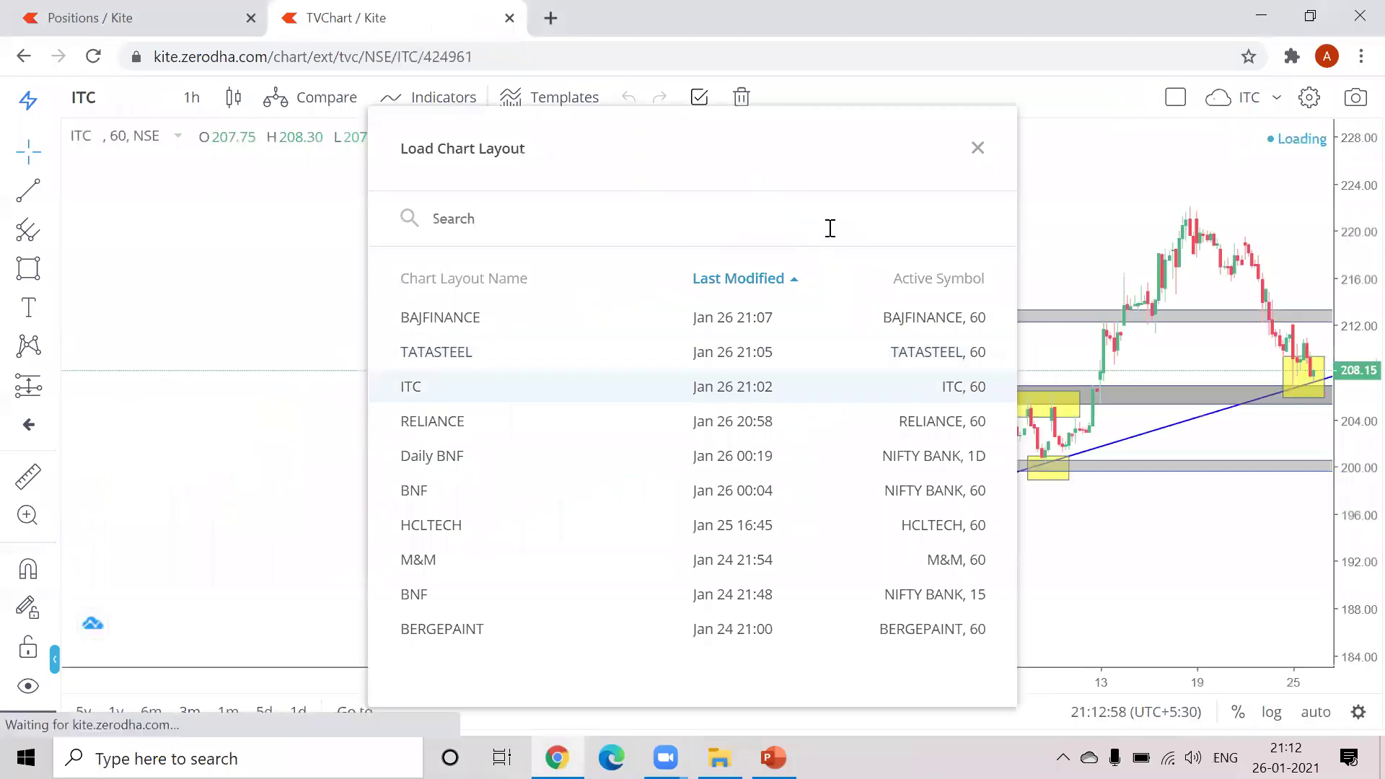
{"action": "left_click", "coordinate": [977, 149]}
{"action": "left_click_drag", "start_coordinate": [998, 219], "coordinate": [653, 246]}
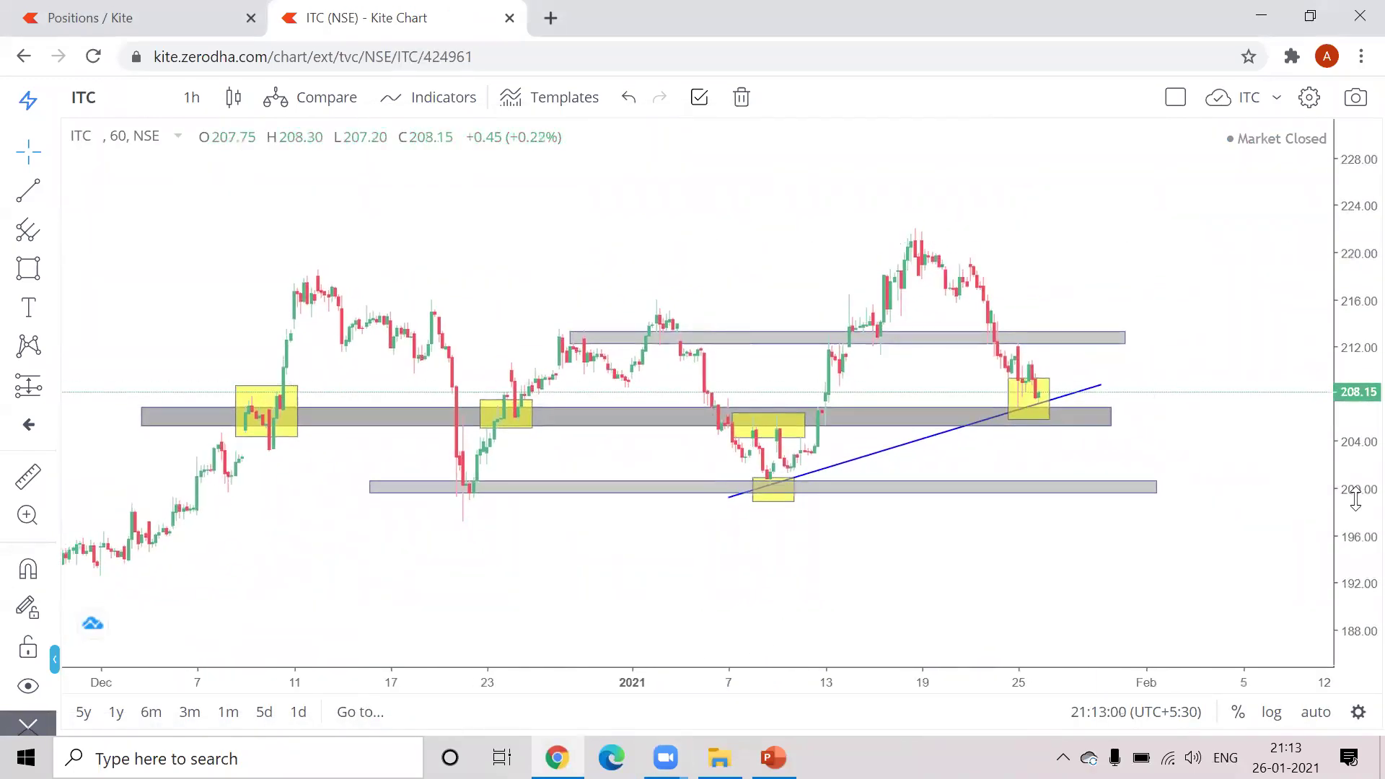
{"action": "left_click_drag", "start_coordinate": [913, 598], "coordinate": [946, 583]}
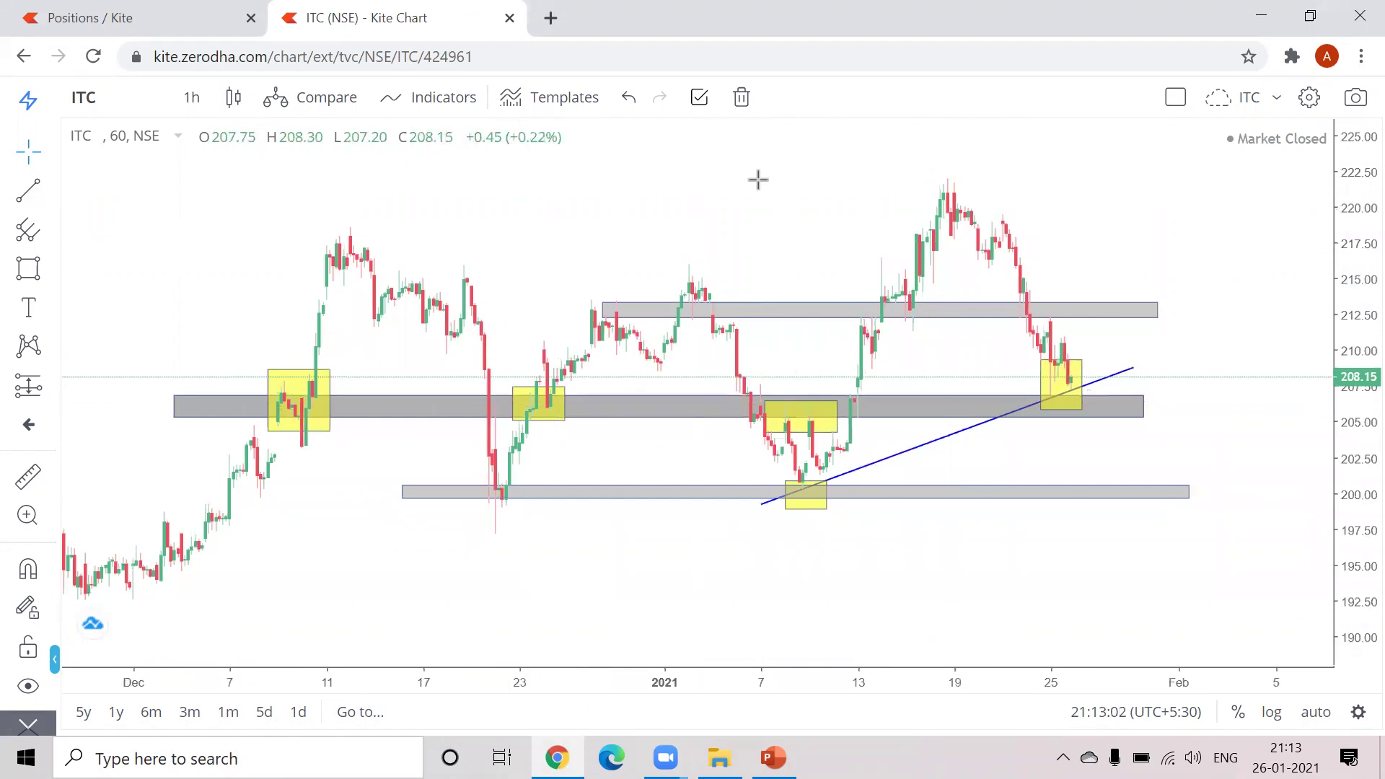
Circle the four highlighted price reactions along the dark grey middle zone on the ITC chart
{"action": "mouse_move", "coordinate": [251, 374]}
{"action": "left_mouse_down"}
{"action": "mouse_move", "coordinate": [317, 439]}
{"action": "mouse_move", "coordinate": [269, 351]}
{"action": "left_mouse_up"}
{"action": "mouse_move", "coordinate": [521, 373]}
{"action": "left_mouse_down"}
{"action": "mouse_move", "coordinate": [563, 411]}
{"action": "mouse_move", "coordinate": [537, 399]}
{"action": "left_mouse_up"}
{"action": "mouse_move", "coordinate": [757, 402]}
{"action": "left_mouse_down"}
{"action": "mouse_move", "coordinate": [801, 439]}
{"action": "mouse_move", "coordinate": [763, 413]}
{"action": "left_mouse_up"}
{"action": "left_click_drag", "start_coordinate": [1089, 397], "coordinate": [1056, 363]}
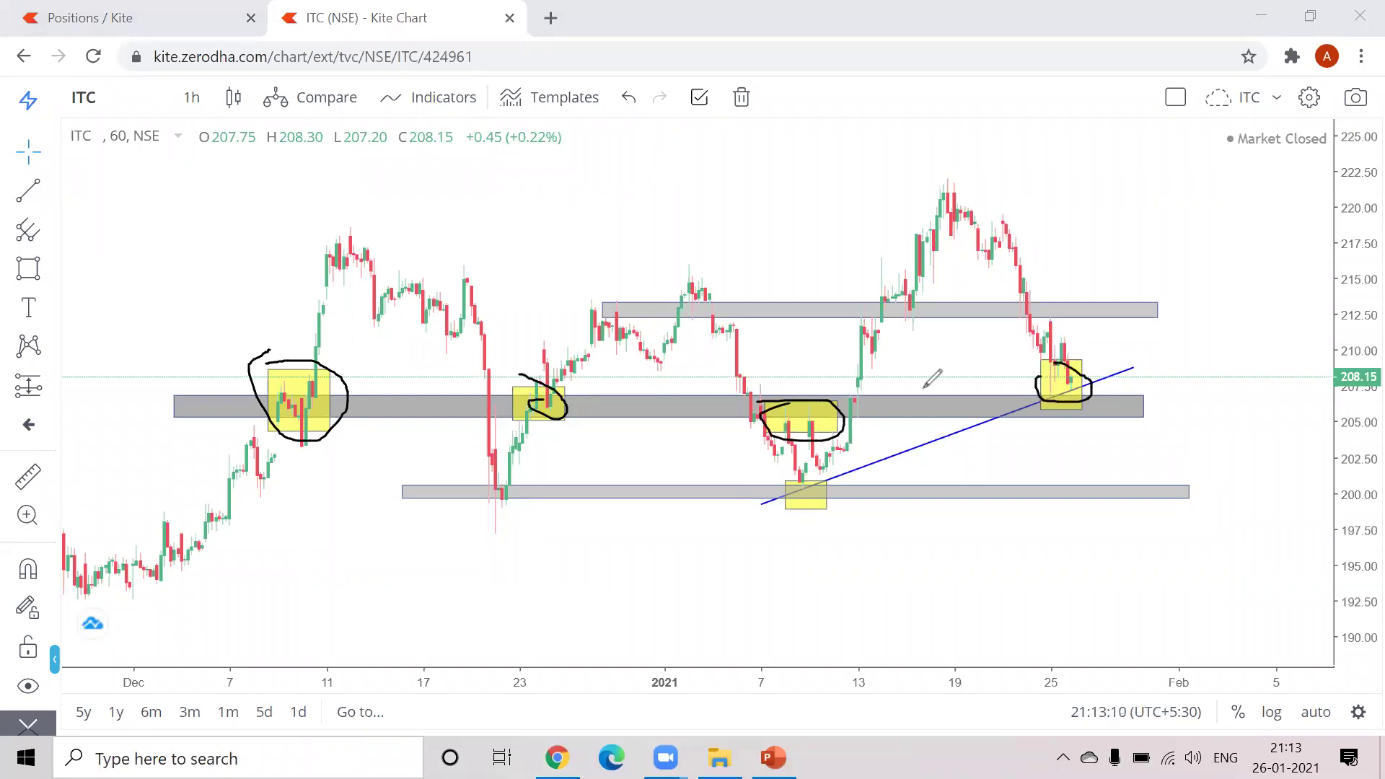
Mark the two highlighted trendline touches on ITC and draw paths down to the lower grey zone and up beyond the upper zone
{"action": "mouse_move", "coordinate": [822, 473]}
{"action": "left_mouse_down"}
{"action": "mouse_move", "coordinate": [839, 493]}
{"action": "mouse_move", "coordinate": [757, 507]}
{"action": "mouse_move", "coordinate": [784, 467]}
{"action": "left_mouse_up"}
{"action": "mouse_move", "coordinate": [1058, 379]}
{"action": "left_mouse_down"}
{"action": "mouse_move", "coordinate": [1090, 393]}
{"action": "mouse_move", "coordinate": [1052, 388]}
{"action": "left_mouse_up"}
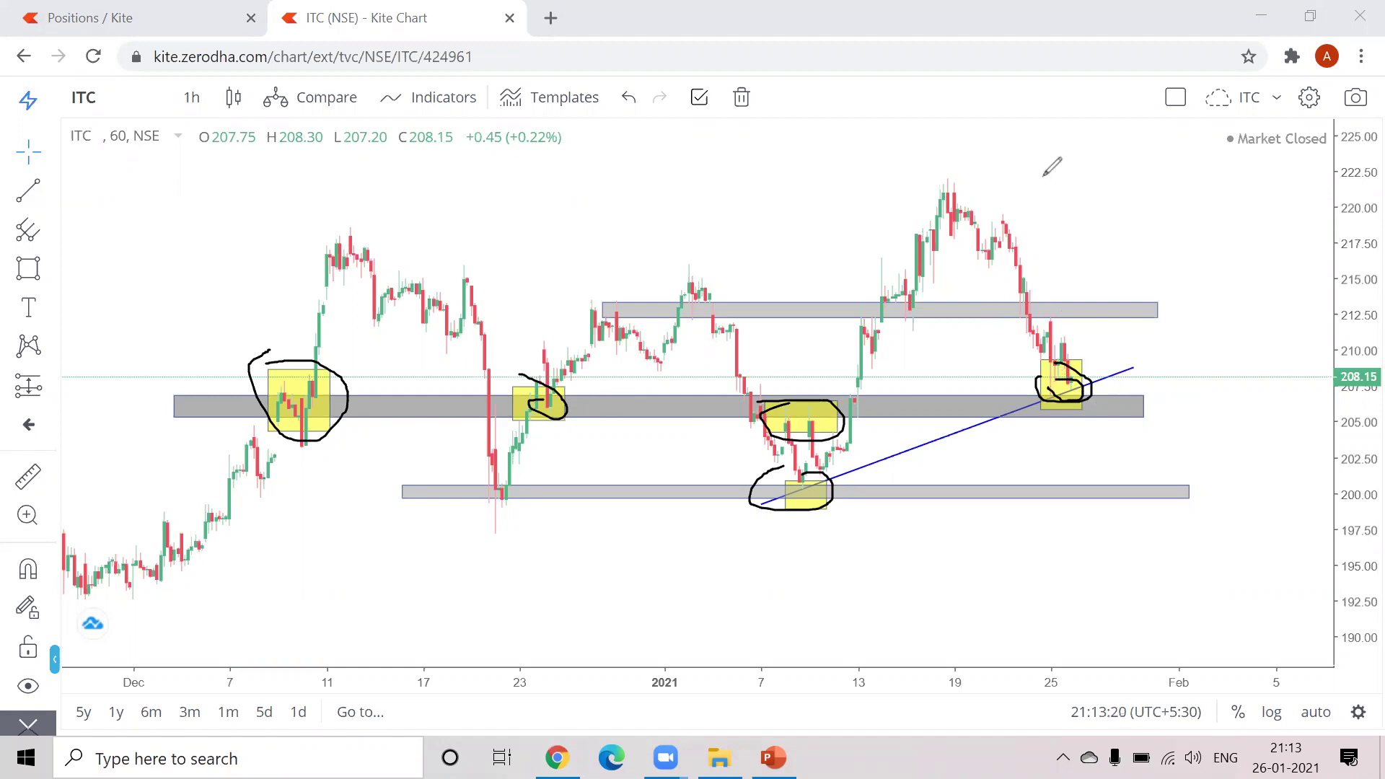
{"action": "left_click_drag", "start_coordinate": [1093, 409], "coordinate": [1107, 479]}
{"action": "mouse_move", "coordinate": [1089, 389]}
{"action": "left_mouse_down"}
{"action": "mouse_move", "coordinate": [1110, 395]}
{"action": "mouse_move", "coordinate": [1132, 312]}
{"action": "mouse_move", "coordinate": [1220, 267]}
{"action": "mouse_move", "coordinate": [1236, 278]}
{"action": "mouse_move", "coordinate": [1200, 241]}
{"action": "left_mouse_up"}
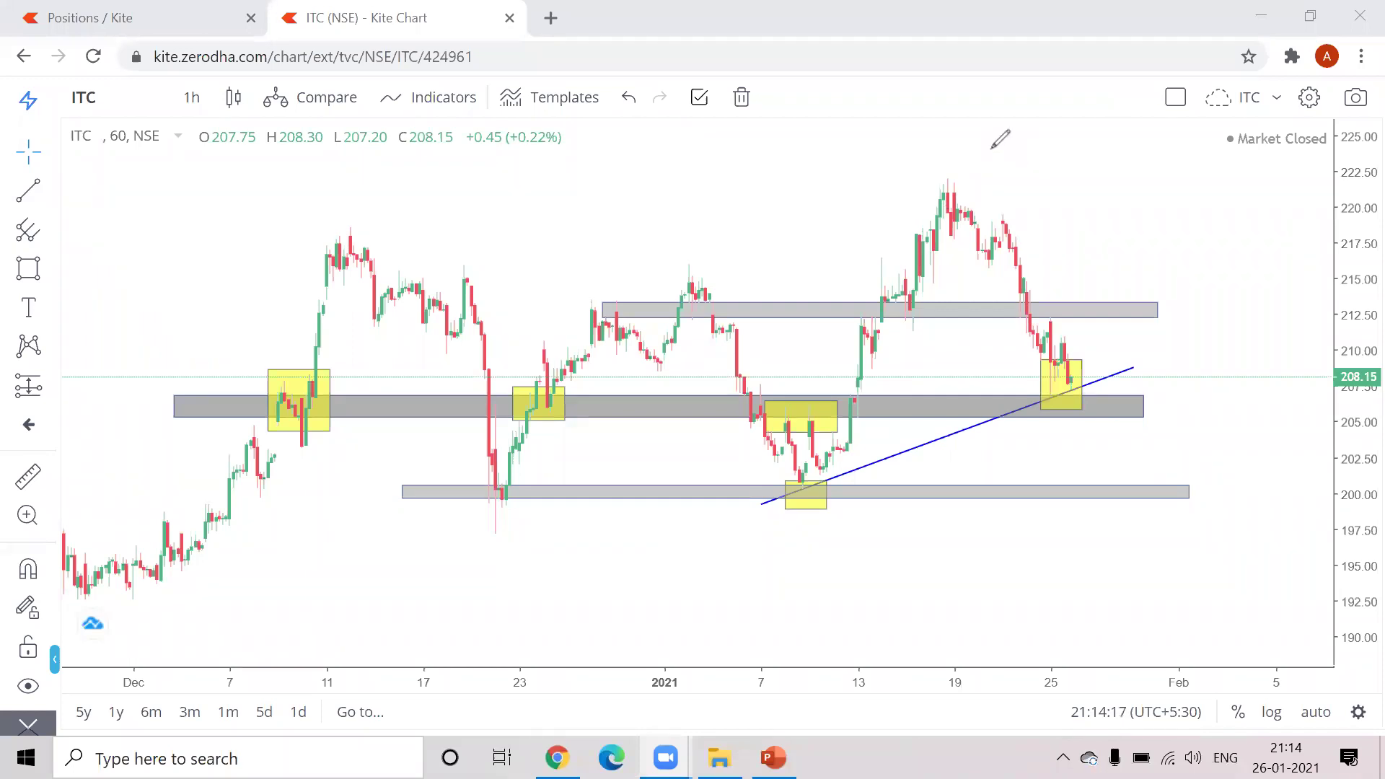
Load the saved RELIANCE chart layout with both trendlines and the blue zone in view
{"action": "left_click", "coordinate": [1276, 98]}
{"action": "left_click", "coordinate": [1236, 278]}
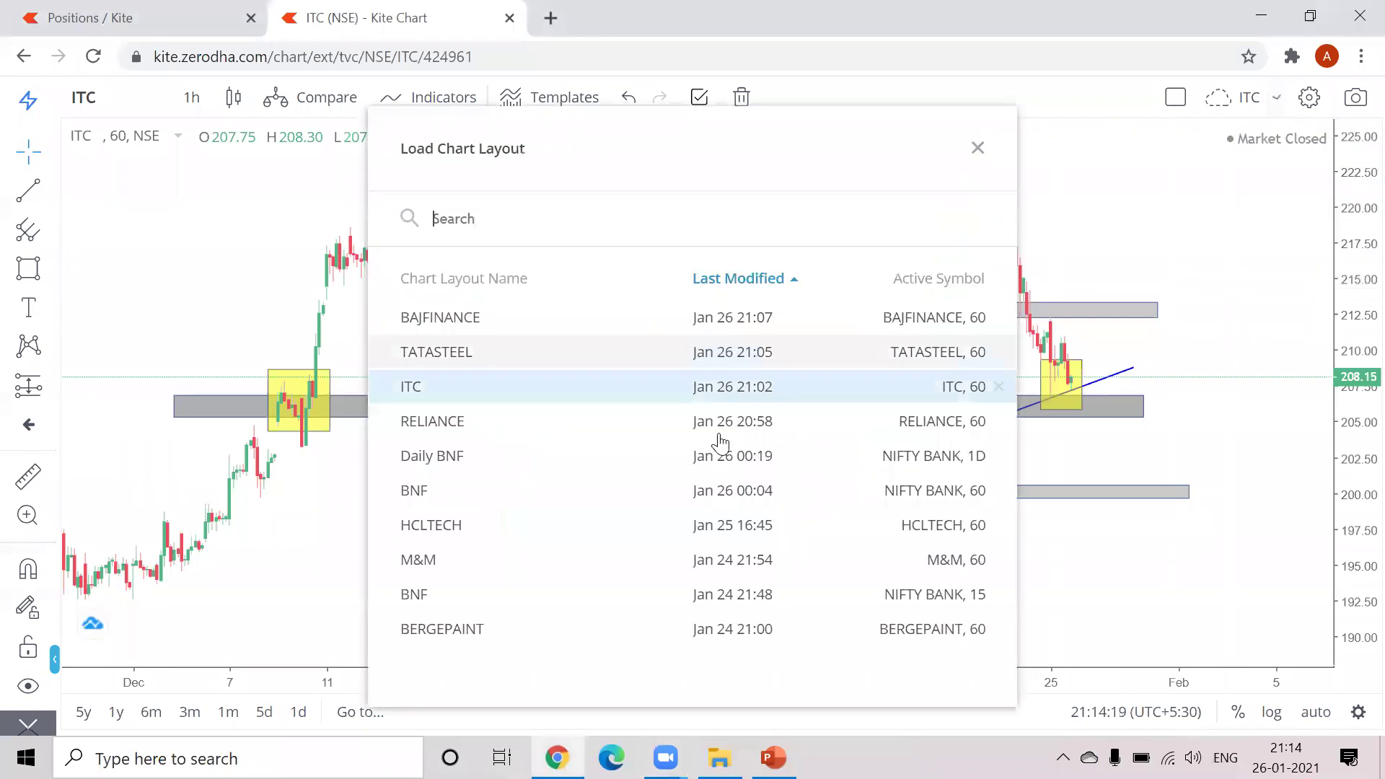
{"action": "left_click", "coordinate": [456, 427]}
{"action": "left_click", "coordinate": [978, 148]}
{"action": "left_click_drag", "start_coordinate": [998, 230], "coordinate": [752, 281]}
{"action": "left_click_drag", "start_coordinate": [1356, 249], "coordinate": [1356, 273]}
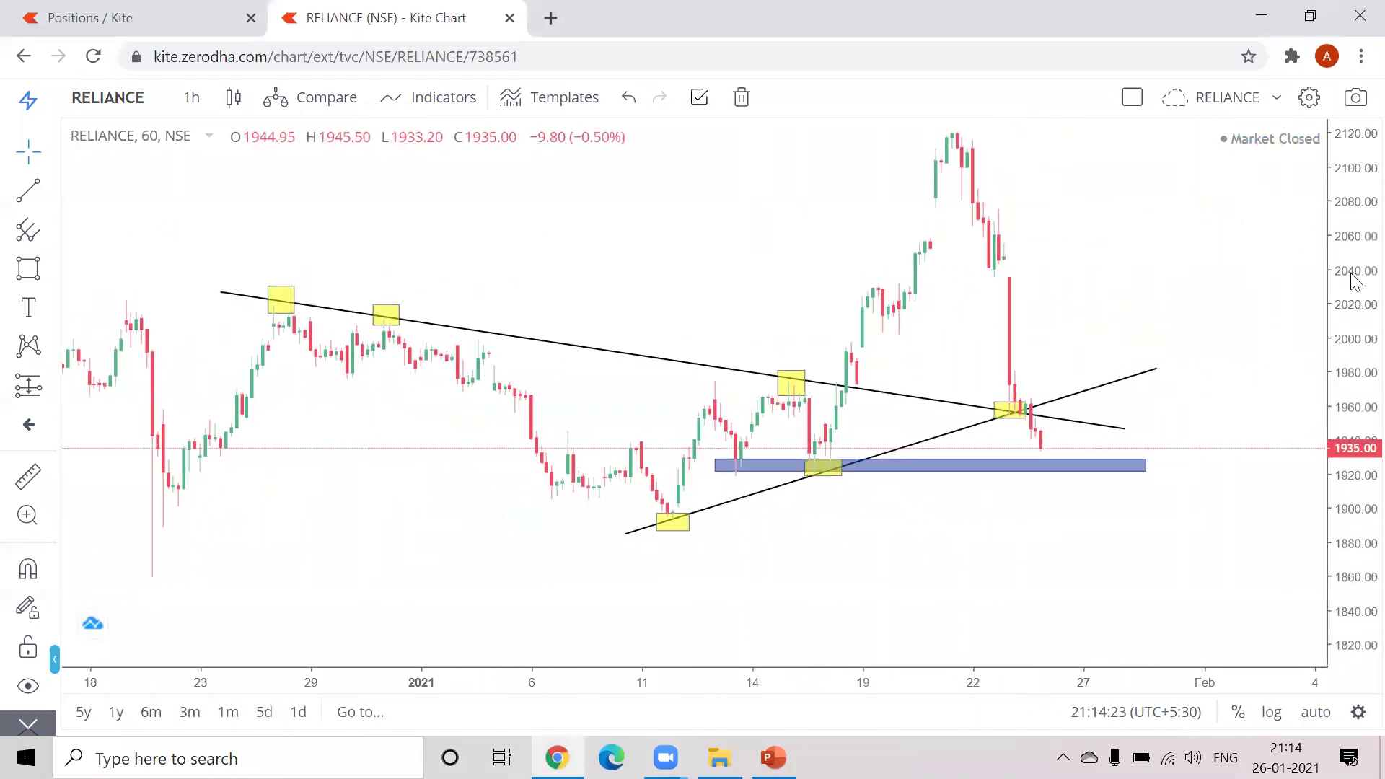
{"action": "left_click_drag", "start_coordinate": [1133, 261], "coordinate": [1140, 279]}
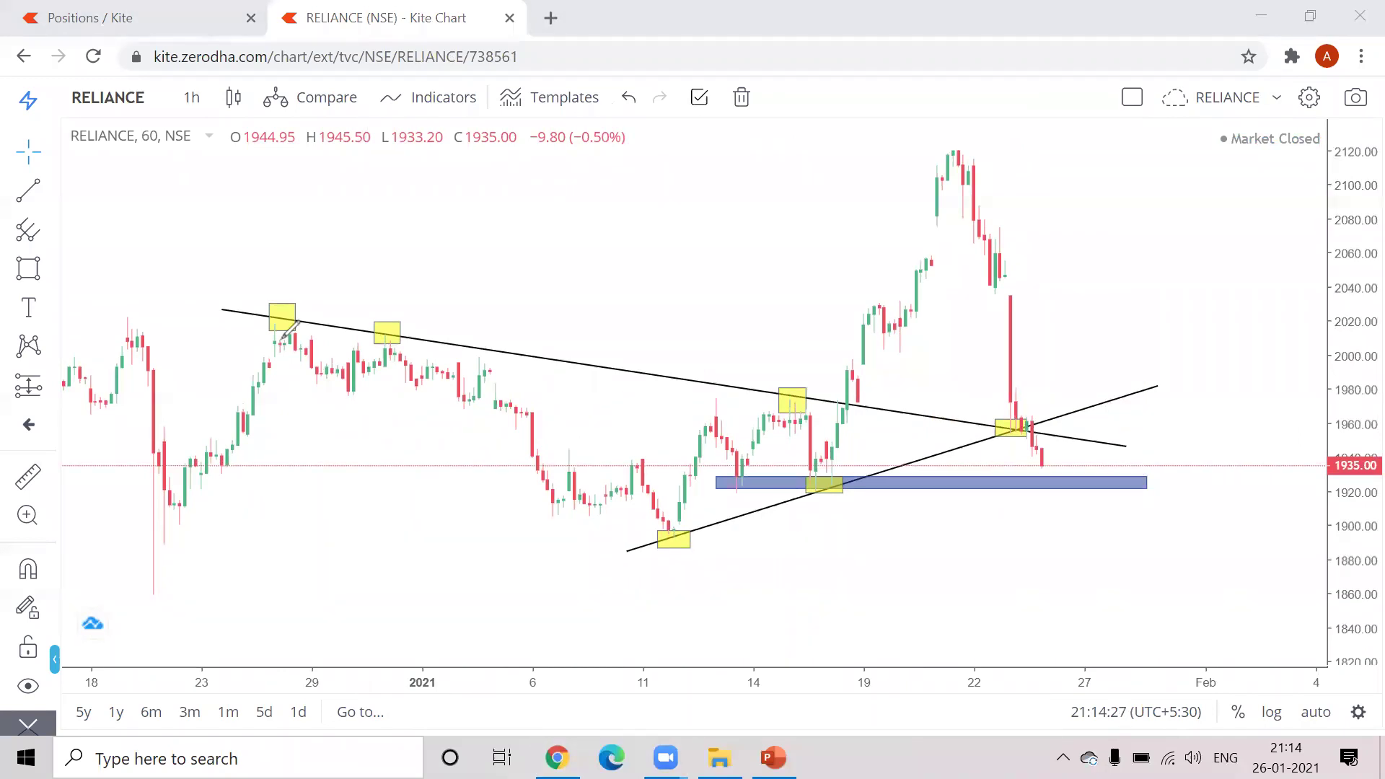
Circle the three highlighted highs on RELIANCE's falling trendline and trace the rally and fall back to its retest
{"action": "left_click_drag", "start_coordinate": [292, 295], "coordinate": [285, 296]}
{"action": "mouse_move", "coordinate": [381, 311]}
{"action": "left_mouse_down"}
{"action": "mouse_move", "coordinate": [417, 334]}
{"action": "mouse_move", "coordinate": [378, 340]}
{"action": "mouse_move", "coordinate": [377, 303]}
{"action": "left_mouse_up"}
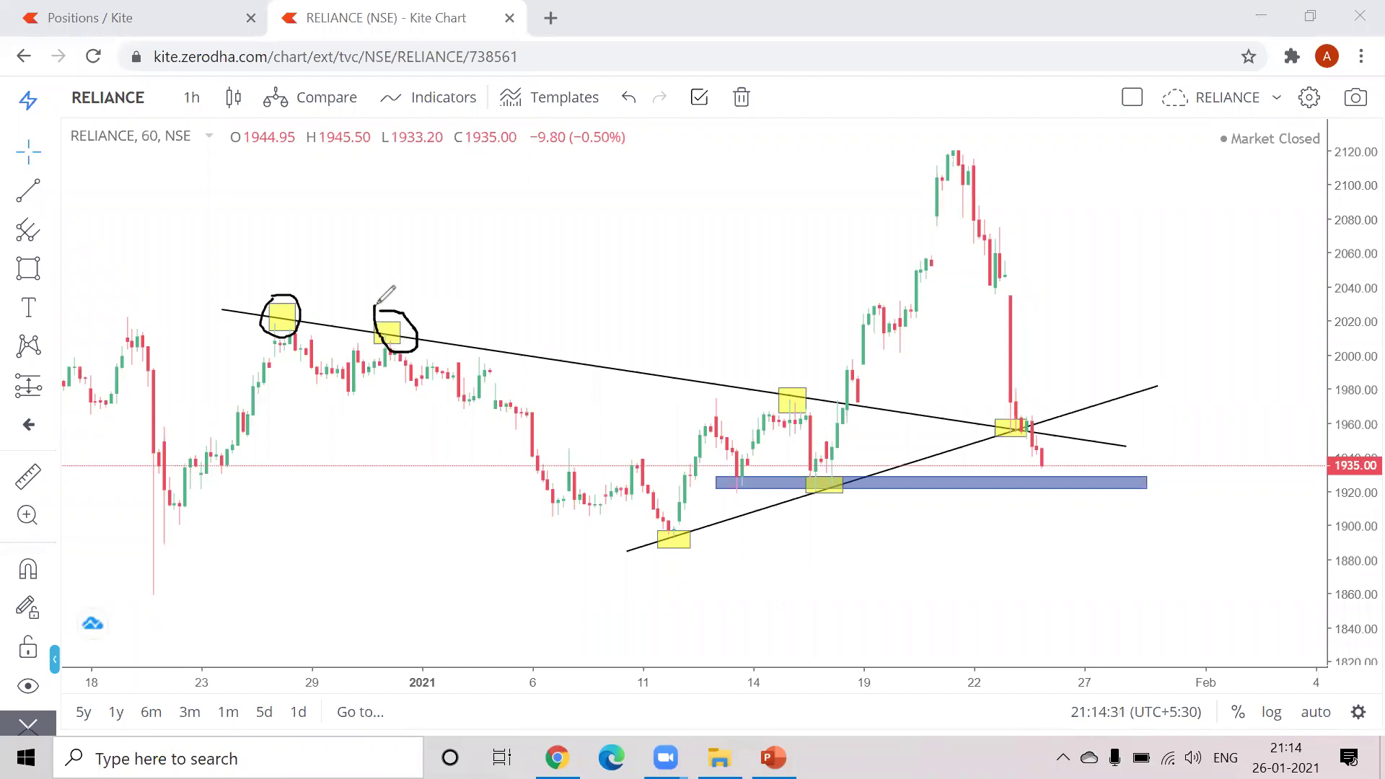
{"action": "mouse_move", "coordinate": [786, 380]}
{"action": "left_mouse_down"}
{"action": "mouse_move", "coordinate": [808, 402]}
{"action": "mouse_move", "coordinate": [882, 252]}
{"action": "mouse_move", "coordinate": [993, 217]}
{"action": "mouse_move", "coordinate": [1011, 433]}
{"action": "mouse_move", "coordinate": [1007, 418]}
{"action": "left_mouse_up"}
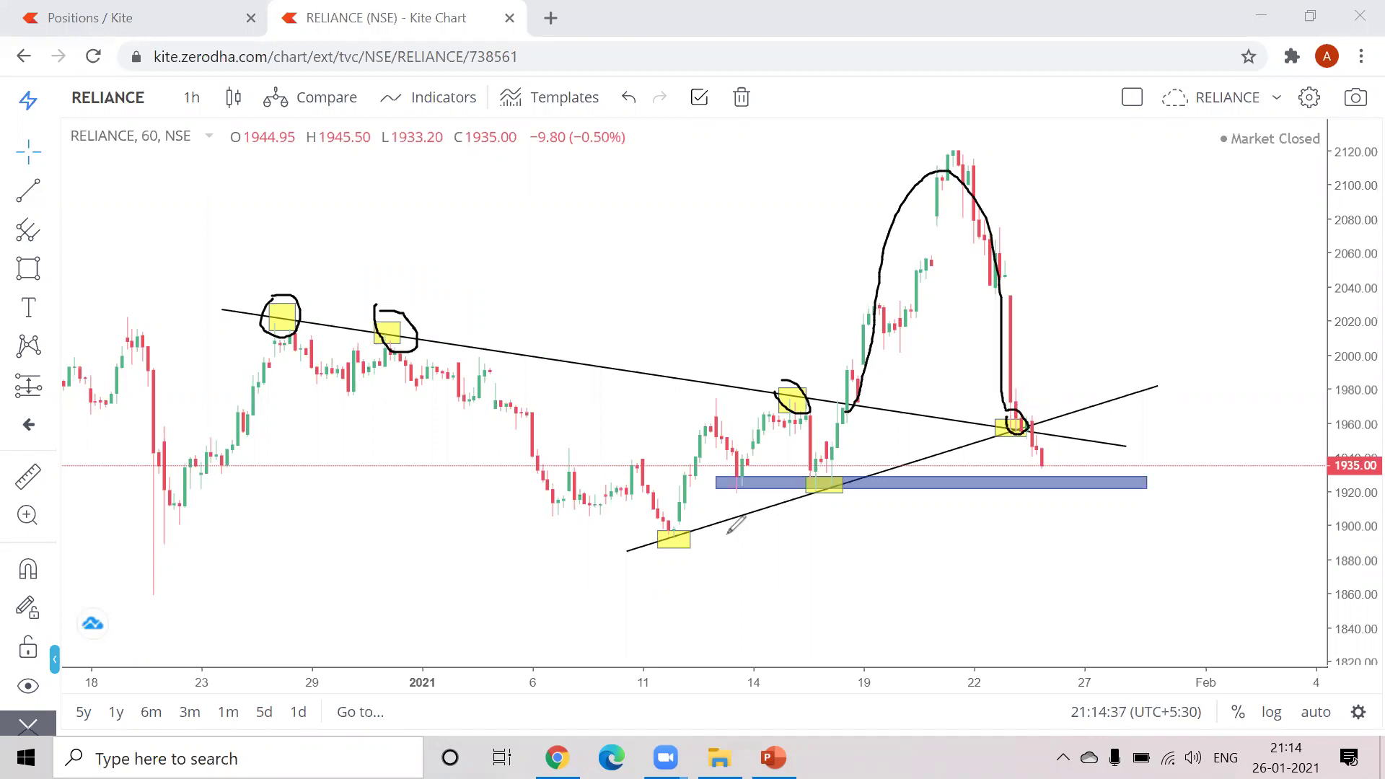
Circle the two highlighted lows on the rising trendline and the point where the two trendlines cross
{"action": "mouse_move", "coordinate": [659, 521]}
{"action": "left_mouse_down"}
{"action": "mouse_move", "coordinate": [692, 540]}
{"action": "mouse_move", "coordinate": [656, 531]}
{"action": "left_mouse_up"}
{"action": "mouse_move", "coordinate": [826, 475]}
{"action": "left_mouse_down"}
{"action": "mouse_move", "coordinate": [843, 498]}
{"action": "mouse_move", "coordinate": [819, 492]}
{"action": "left_mouse_up"}
{"action": "left_click_drag", "start_coordinate": [1021, 423], "coordinate": [1025, 414]}
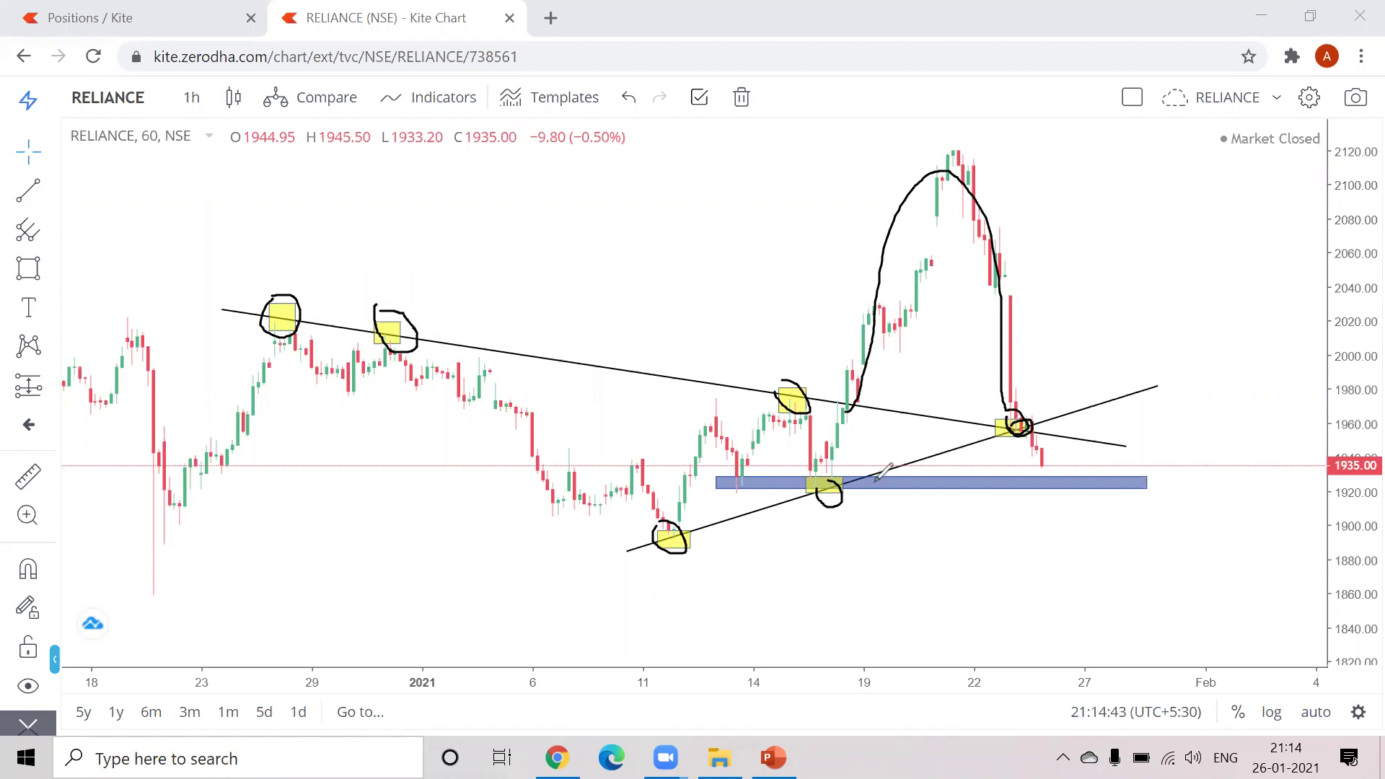
Circle the two lows at the blue zone, mark its level, and draw a line from the trendline's first low to a circled 1
{"action": "left_click_drag", "start_coordinate": [1157, 488], "coordinate": [1198, 484]}
{"action": "left_click_drag", "start_coordinate": [740, 472], "coordinate": [702, 473]}
{"action": "left_click_drag", "start_coordinate": [789, 468], "coordinate": [843, 493]}
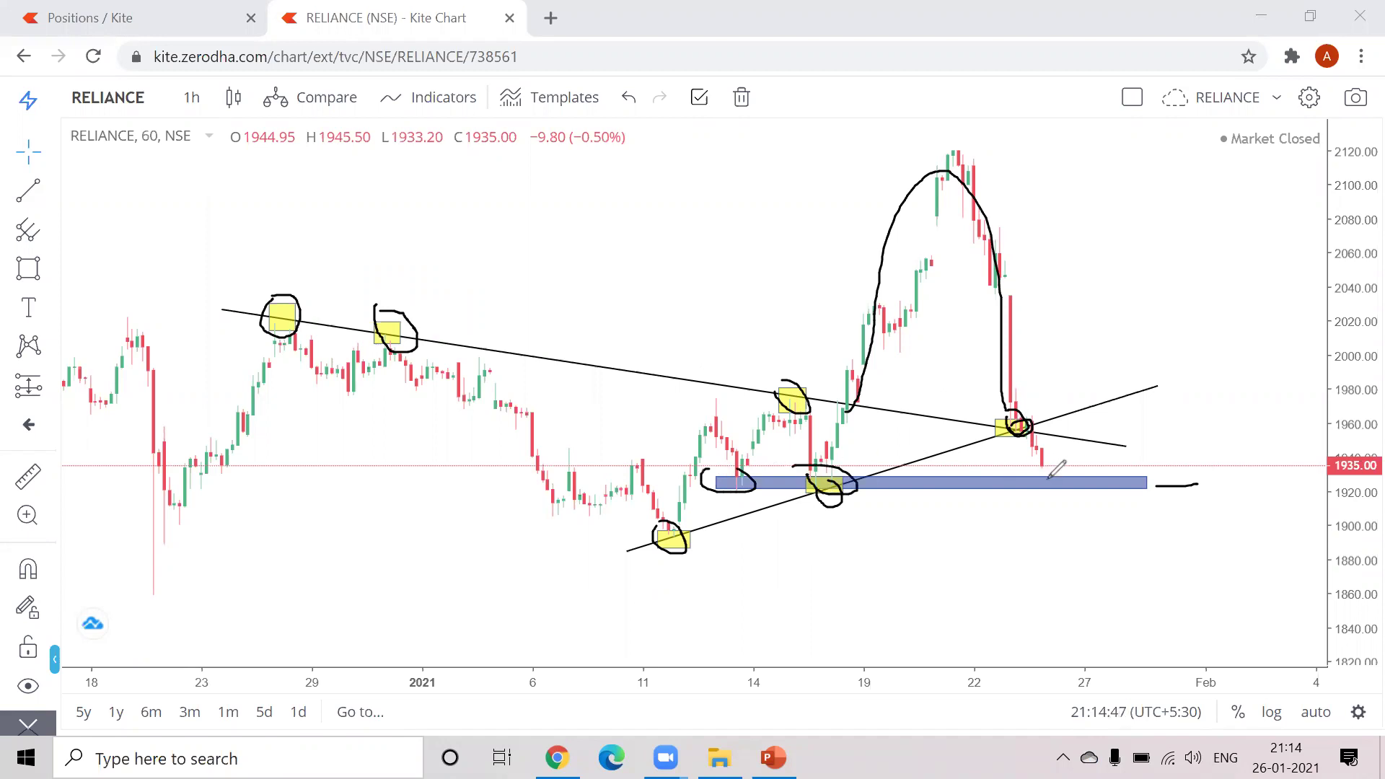
{"action": "mouse_move", "coordinate": [667, 535]}
{"action": "left_mouse_down"}
{"action": "mouse_move", "coordinate": [1182, 549]}
{"action": "mouse_move", "coordinate": [1209, 563]}
{"action": "mouse_move", "coordinate": [1215, 535]}
{"action": "left_mouse_up"}
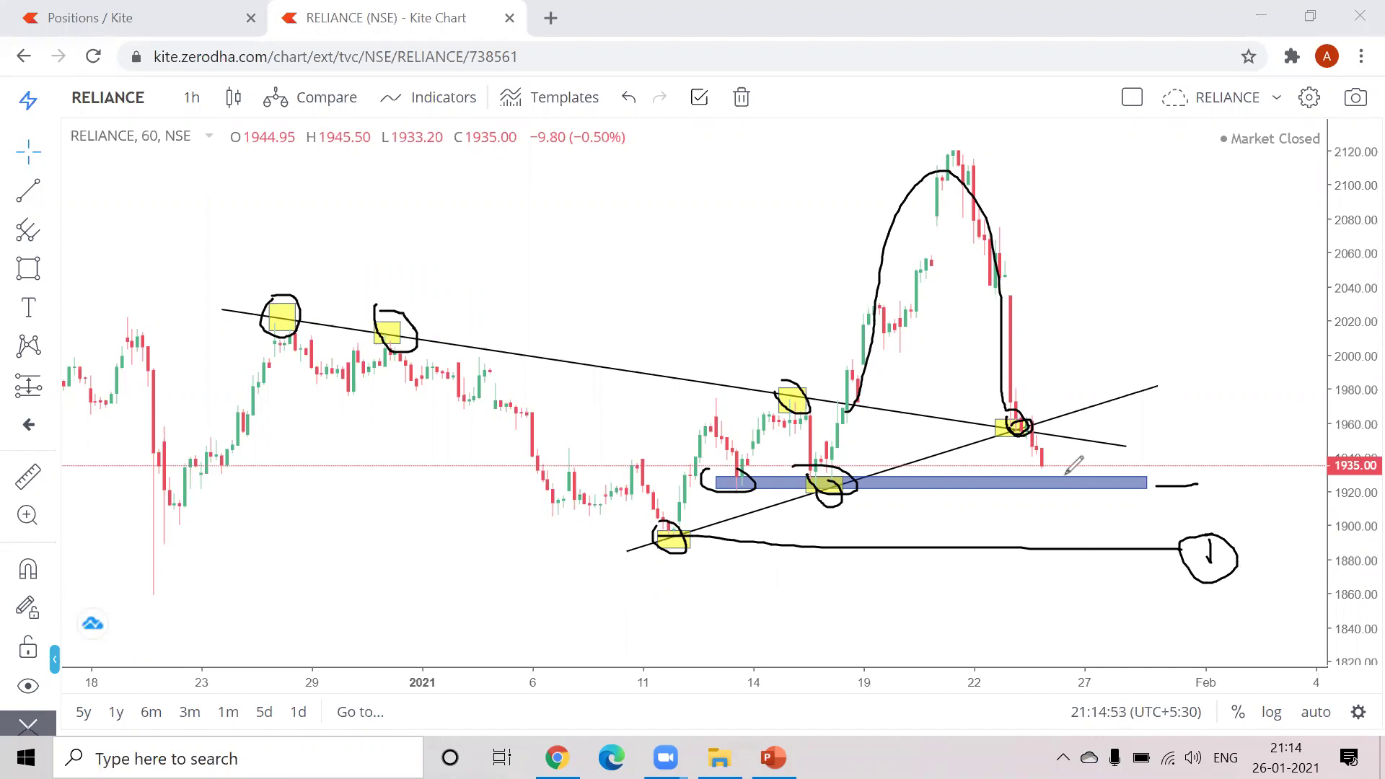
{"action": "left_click_drag", "start_coordinate": [1049, 473], "coordinate": [1071, 474]}
Add a grey rectangular zone just above 1960 from 28 December 2020 past the trendline crossing, and draw an upward path from it
{"action": "left_click", "coordinate": [29, 268]}
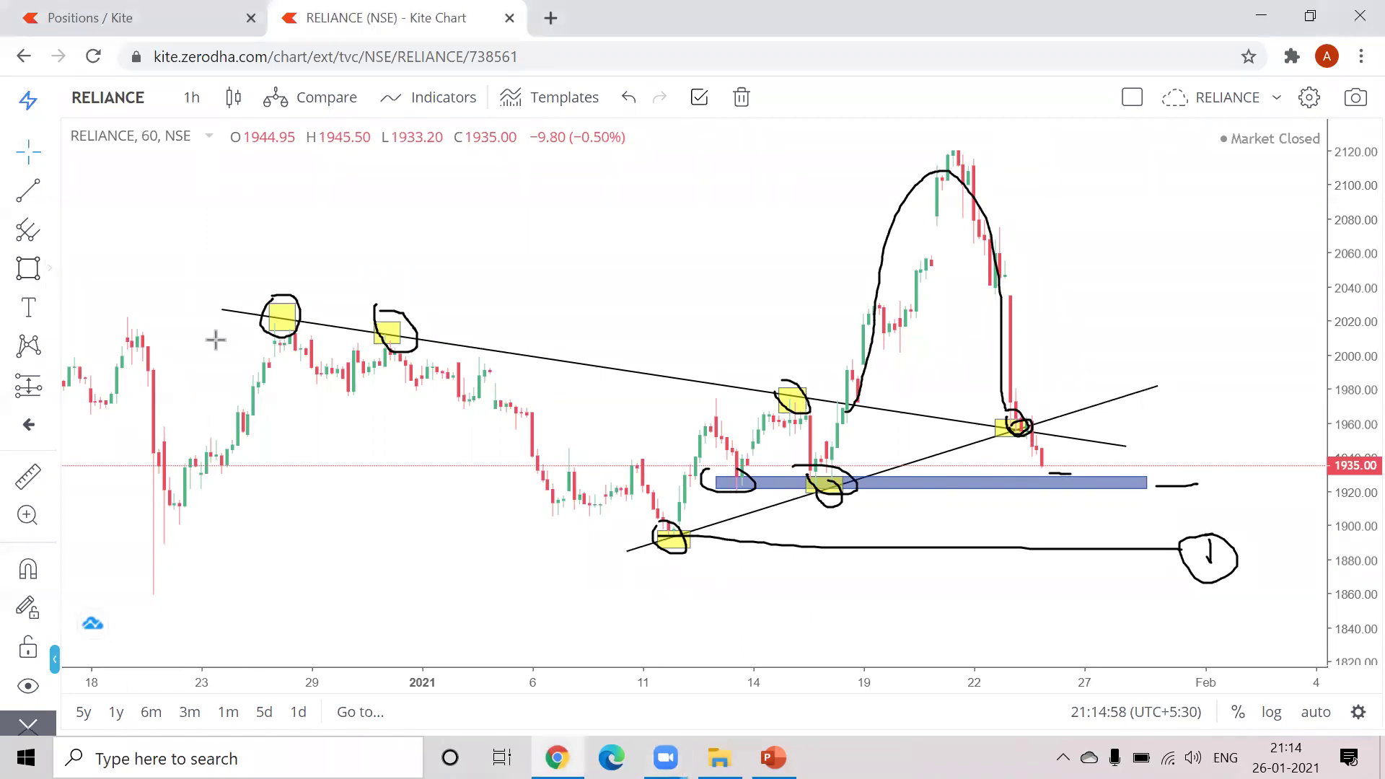
{"action": "left_click", "coordinate": [295, 414]}
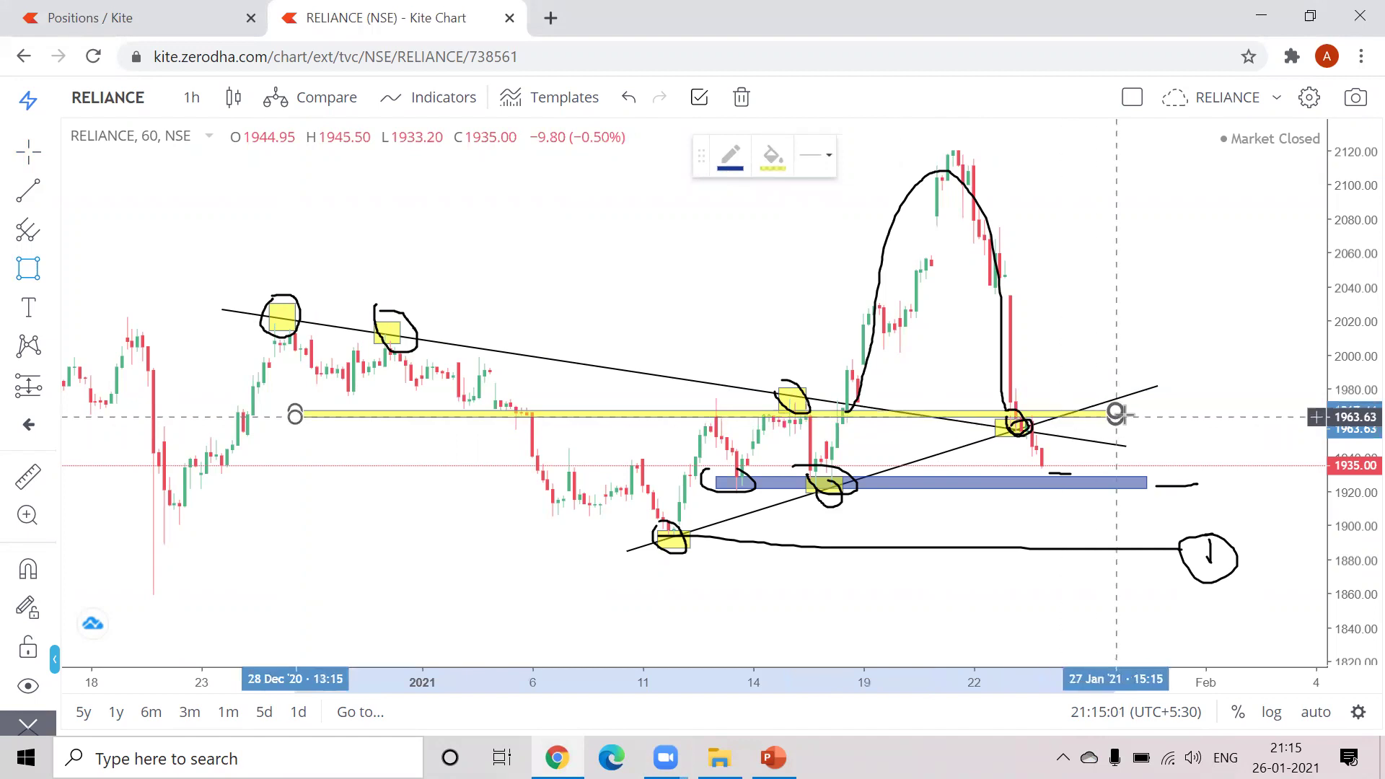
{"action": "left_click", "coordinate": [1216, 425]}
{"action": "left_click", "coordinate": [778, 160]}
{"action": "left_click", "coordinate": [806, 194]}
{"action": "left_click", "coordinate": [826, 161]}
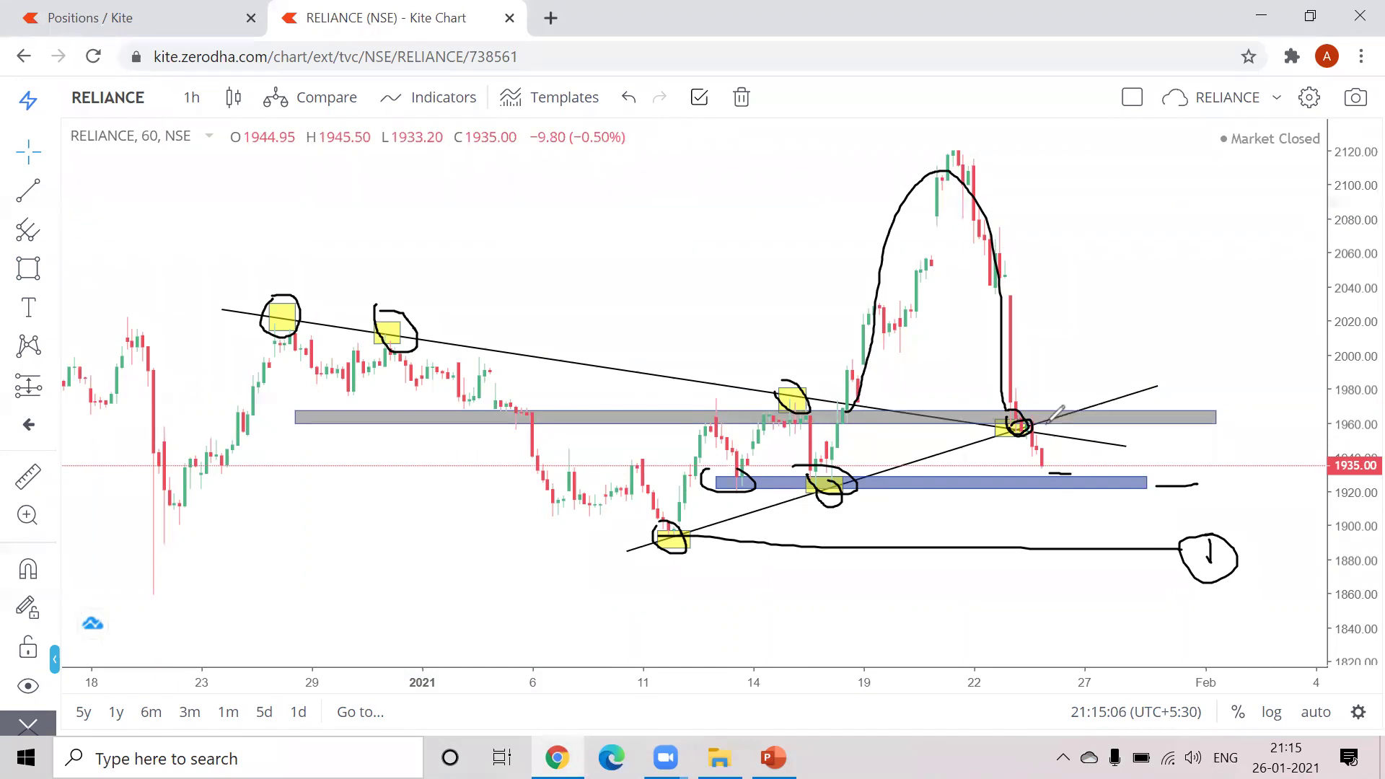
{"action": "left_click_drag", "start_coordinate": [1062, 415], "coordinate": [1133, 253]}
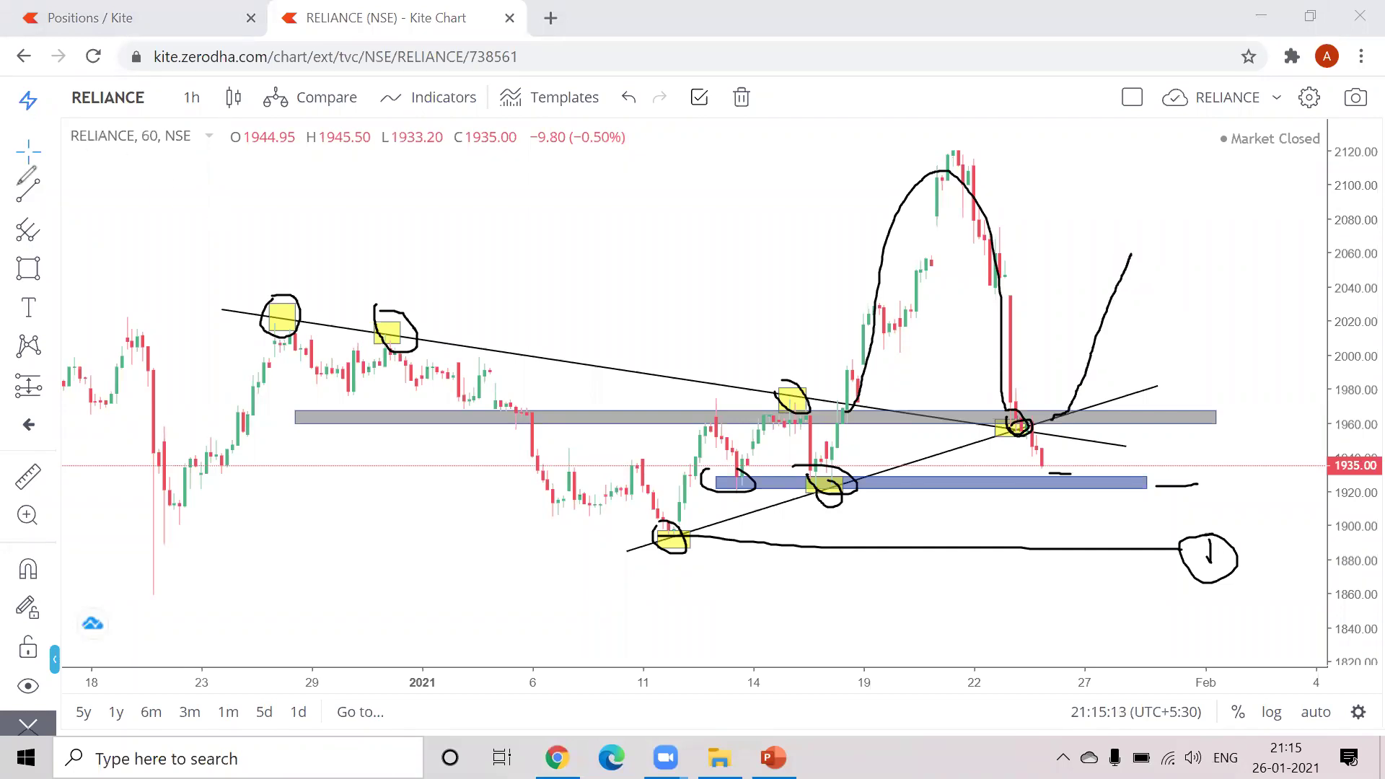
Add a second grey zone between 2017.59 and 2009.97 from 24 December 2020 to 29 January 2021, and clear the pen markings
{"action": "left_click", "coordinate": [29, 268]}
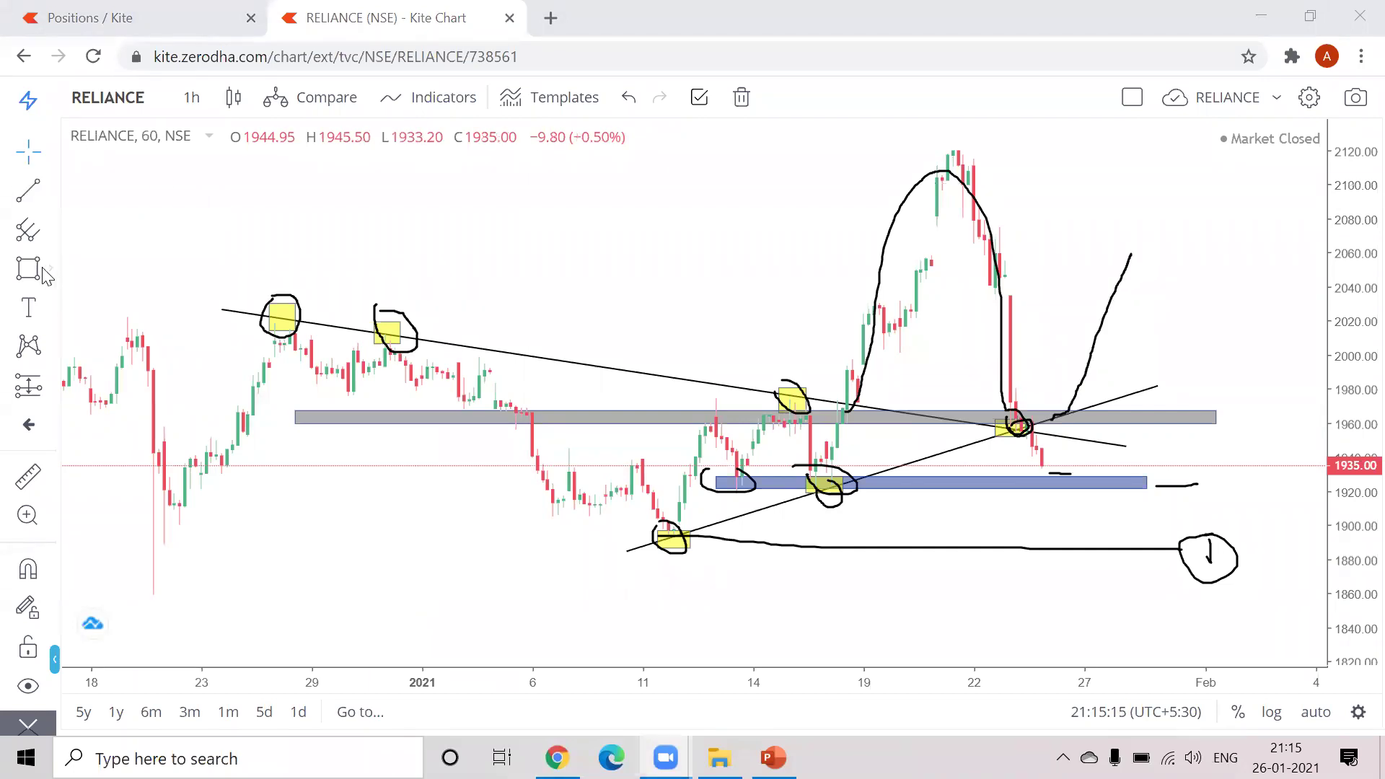
{"action": "left_click_drag", "start_coordinate": [248, 326], "coordinate": [1168, 343]}
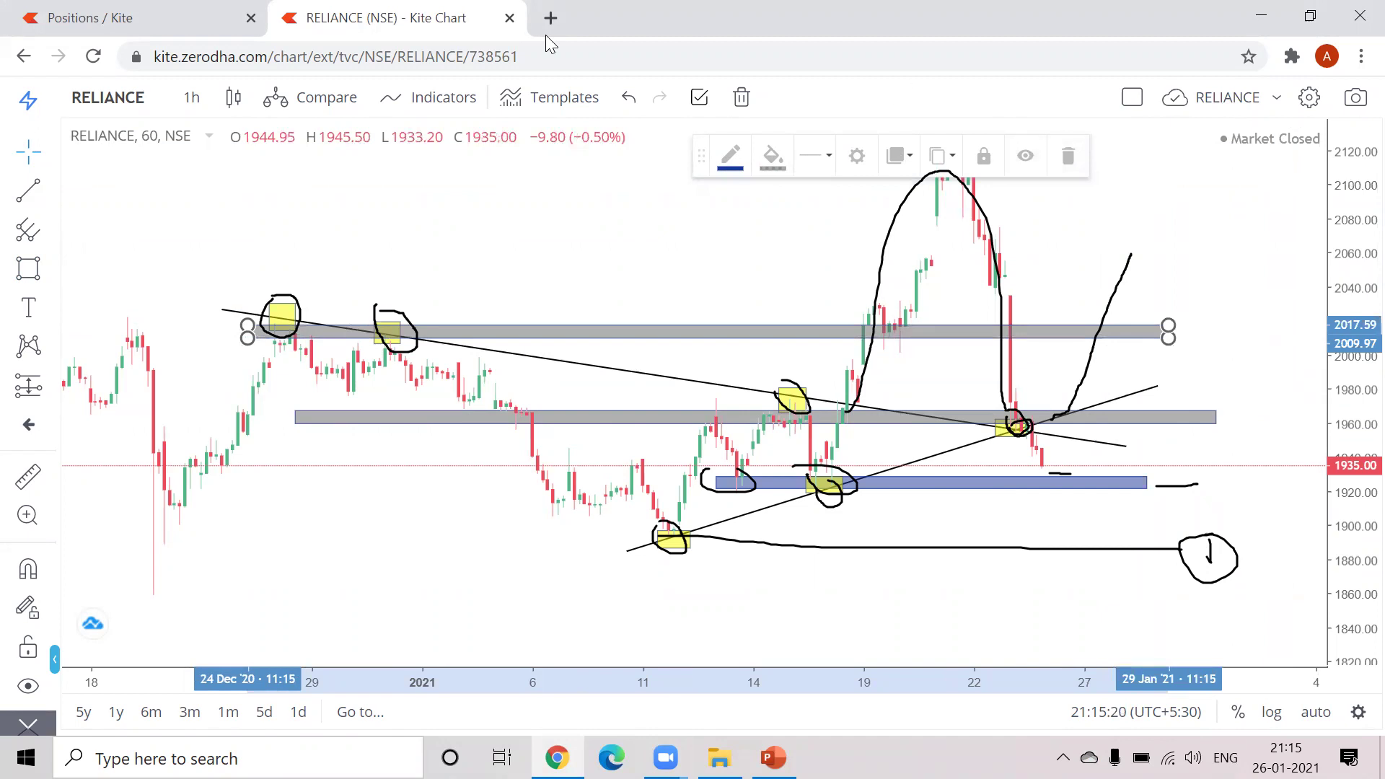
{"action": "left_click", "coordinate": [892, 103]}
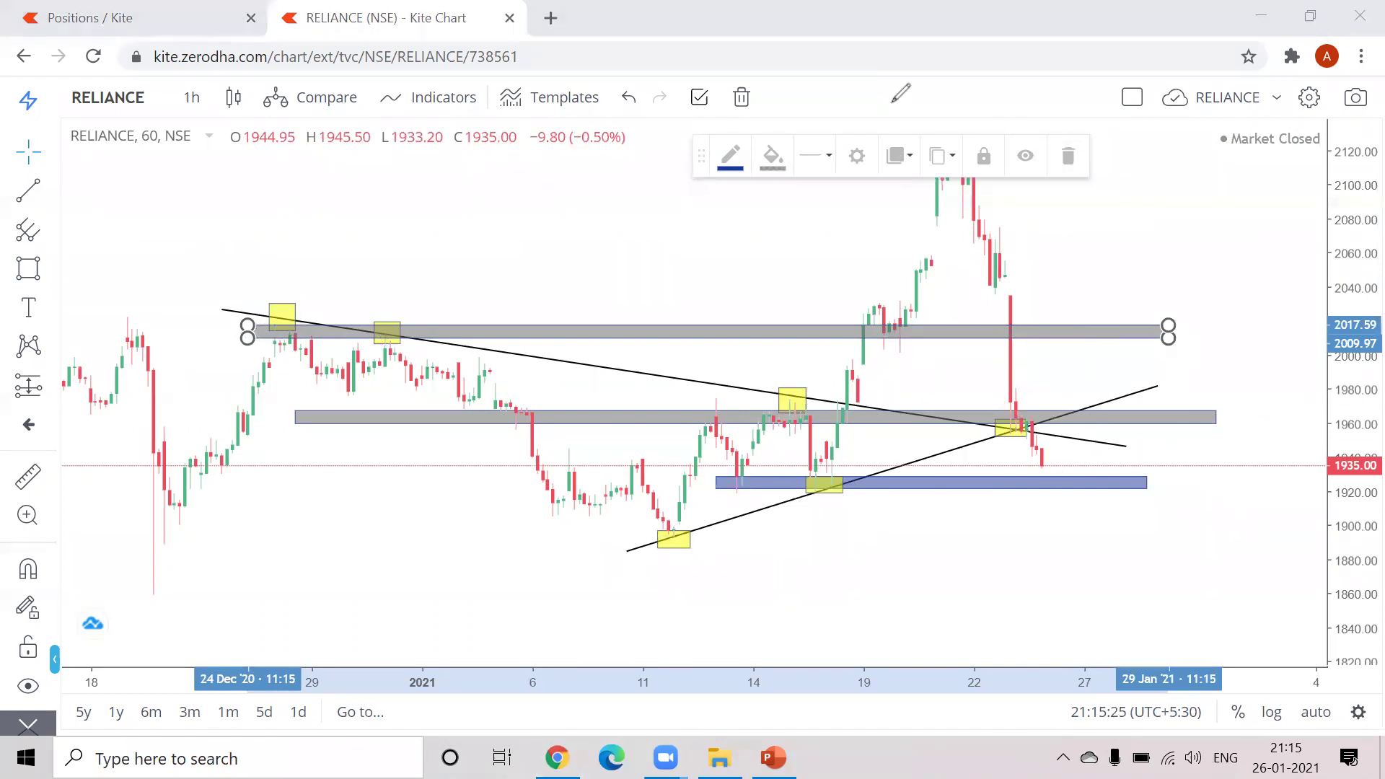
{"action": "left_click", "coordinate": [1149, 238]}
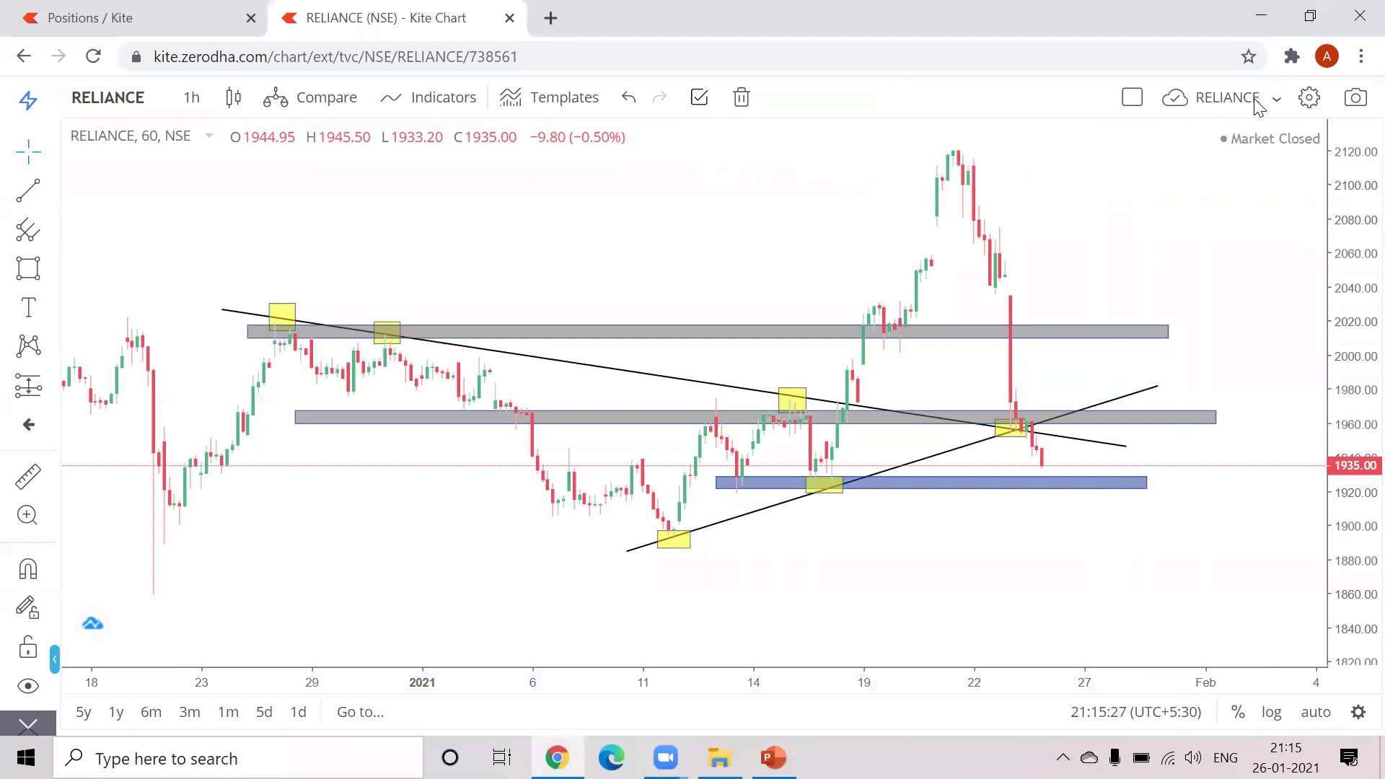
Check the watchlist on the positions page and load the saved Daily BNF chart layout with its zones in view
{"action": "left_click", "coordinate": [145, 12]}
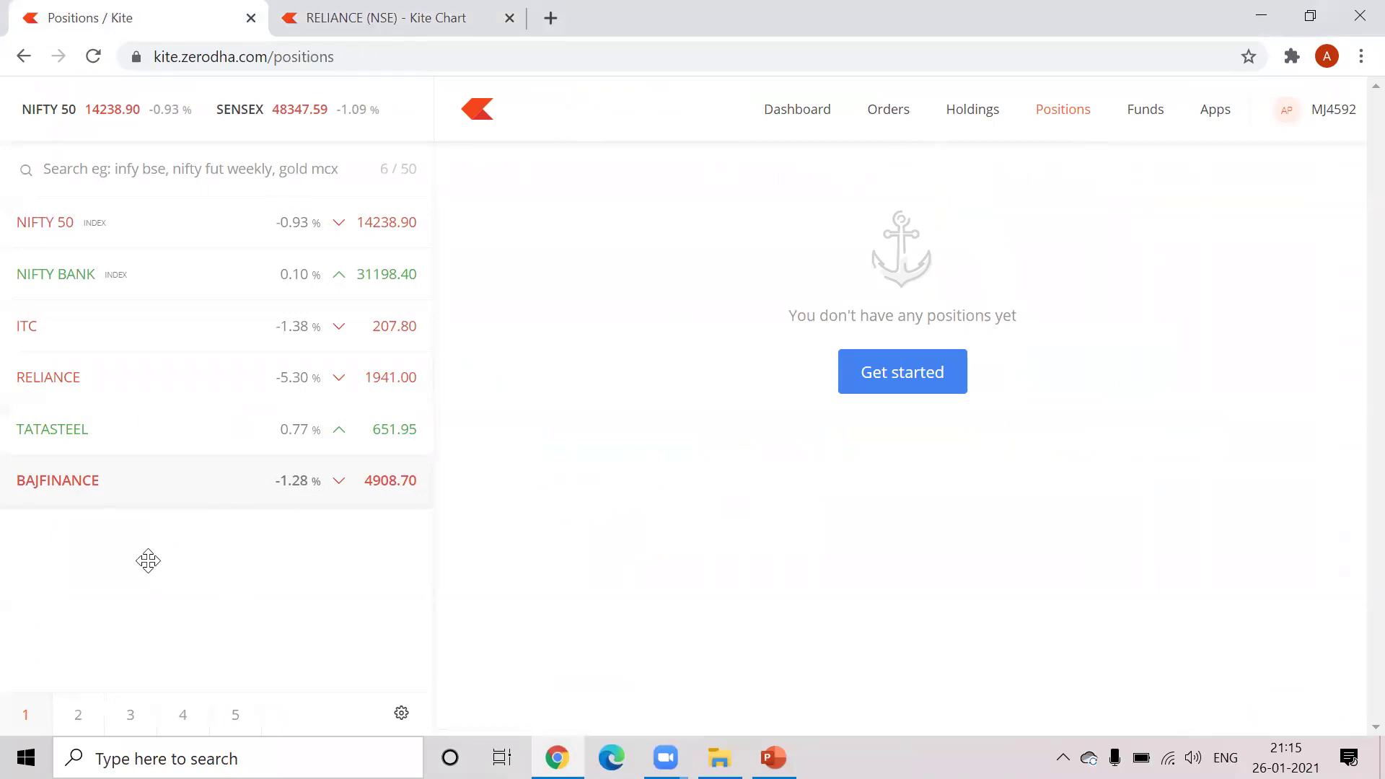
{"action": "key", "text": "ctrl+Tab"}
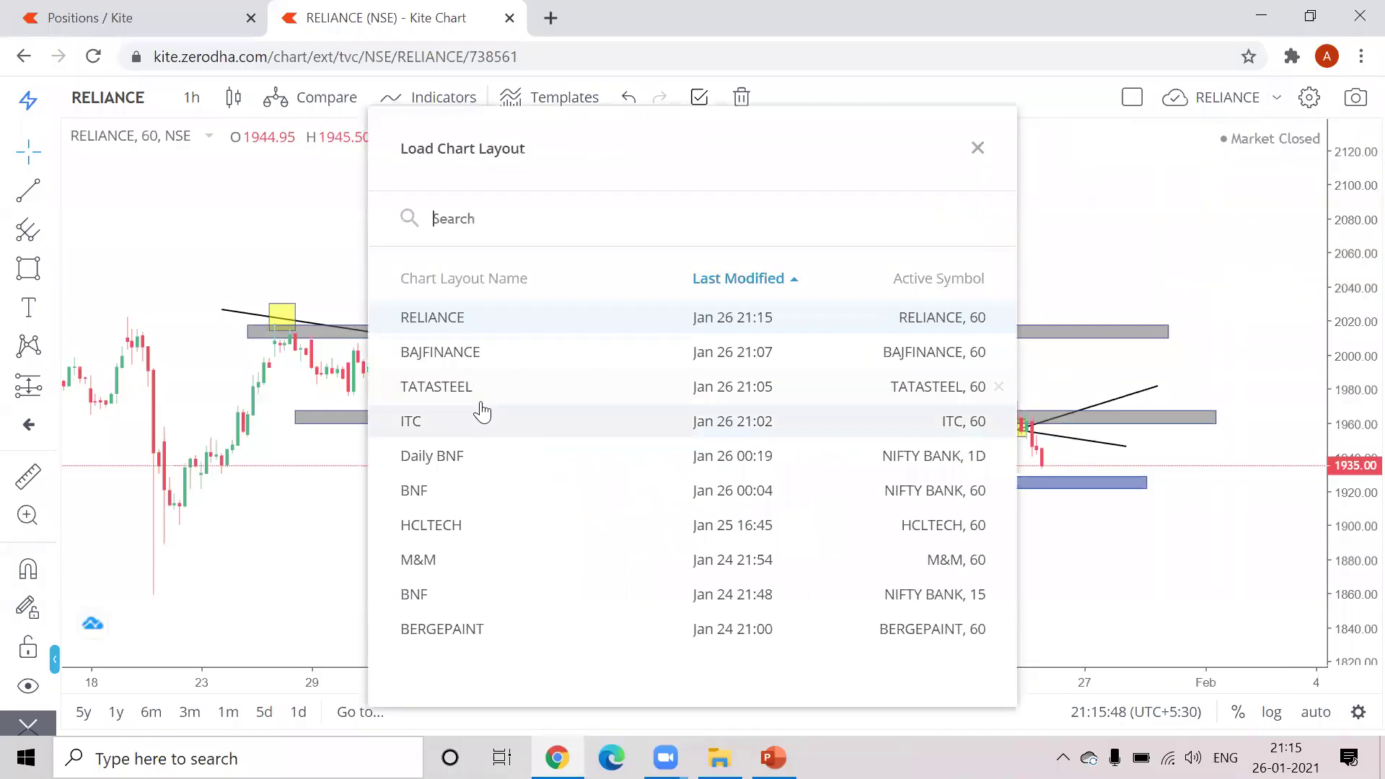
{"action": "left_click", "coordinate": [470, 462]}
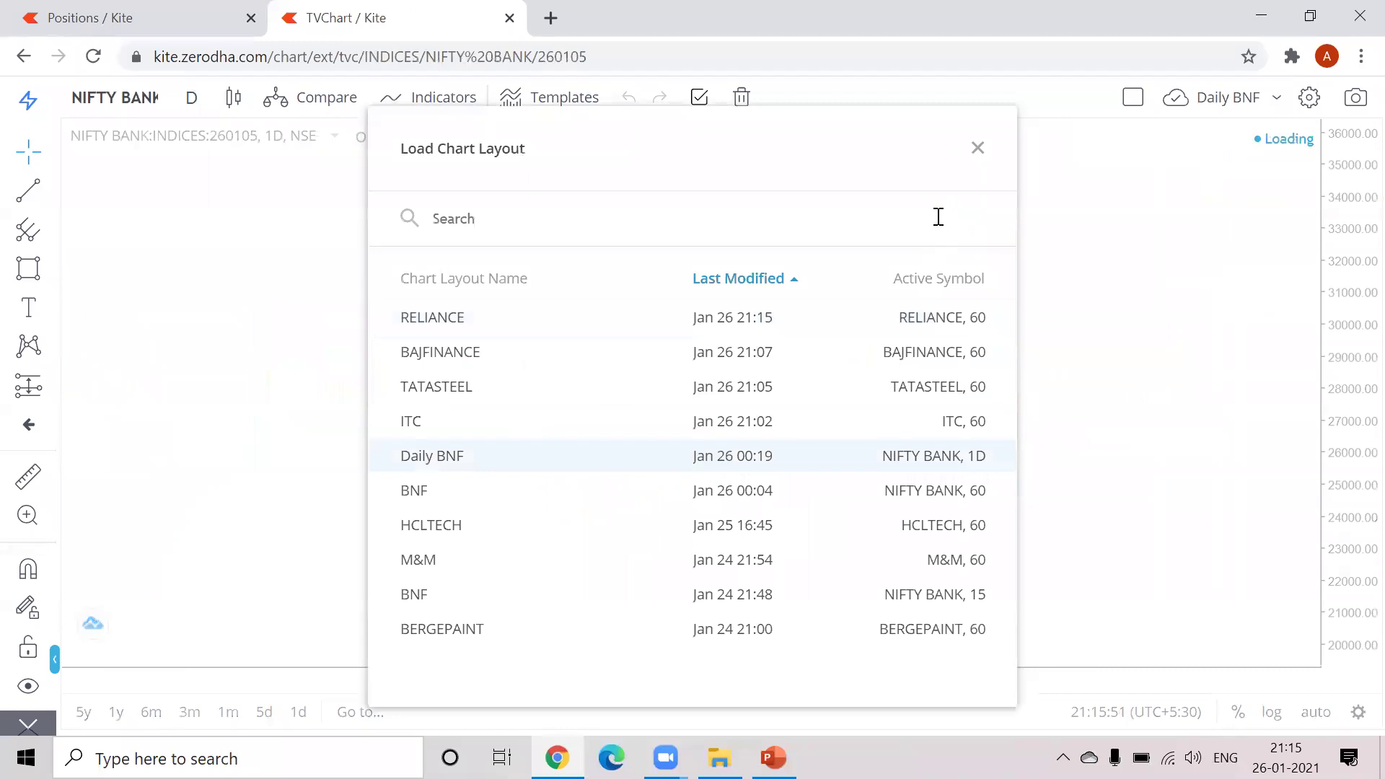
{"action": "left_click", "coordinate": [978, 147]}
{"action": "left_click_drag", "start_coordinate": [1352, 476], "coordinate": [1354, 400]}
{"action": "left_click_drag", "start_coordinate": [1217, 441], "coordinate": [914, 455]}
{"action": "left_click_drag", "start_coordinate": [1353, 478], "coordinate": [1355, 453]}
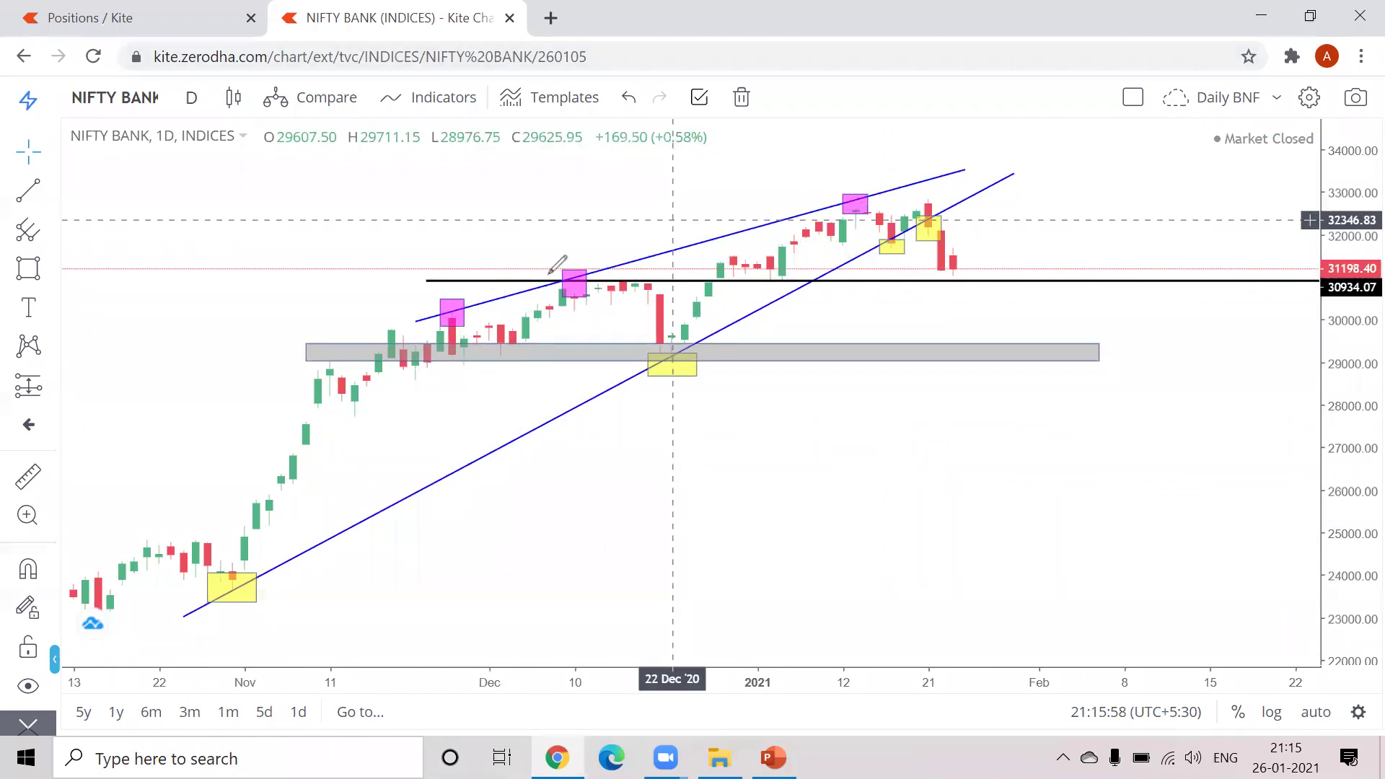
Circle the highlighted highs on the upper blue trendline and the highlighted touches on the lower one on daily NIFTY BANK
{"action": "left_click_drag", "start_coordinate": [572, 271], "coordinate": [560, 280]}
{"action": "mouse_move", "coordinate": [844, 196]}
{"action": "left_mouse_down"}
{"action": "mouse_move", "coordinate": [865, 201]}
{"action": "mouse_move", "coordinate": [841, 198]}
{"action": "left_mouse_up"}
{"action": "mouse_move", "coordinate": [238, 573]}
{"action": "left_mouse_down"}
{"action": "mouse_move", "coordinate": [247, 596]}
{"action": "mouse_move", "coordinate": [219, 577]}
{"action": "left_mouse_up"}
{"action": "left_click_drag", "start_coordinate": [694, 347], "coordinate": [634, 355]}
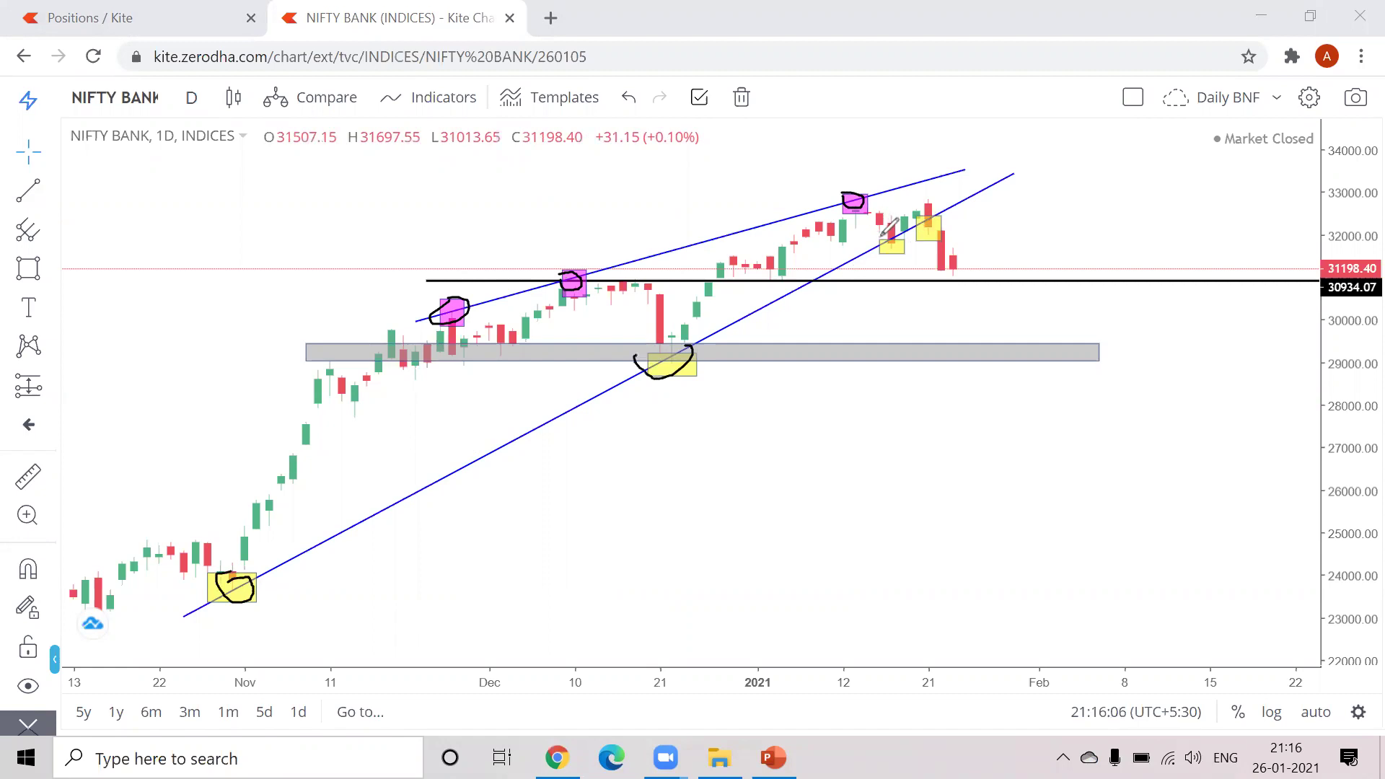
{"action": "mouse_move", "coordinate": [888, 233]}
{"action": "left_mouse_down"}
{"action": "mouse_move", "coordinate": [883, 251]}
{"action": "mouse_move", "coordinate": [924, 230]}
{"action": "left_mouse_up"}
Point an arrow at the 30934.07 line, circle its earlier price reactions, and draw a downward arrow from it to the grey zone
{"action": "mouse_move", "coordinate": [1006, 245]}
{"action": "left_mouse_down"}
{"action": "mouse_move", "coordinate": [1009, 283]}
{"action": "mouse_move", "coordinate": [1030, 267]}
{"action": "left_mouse_up"}
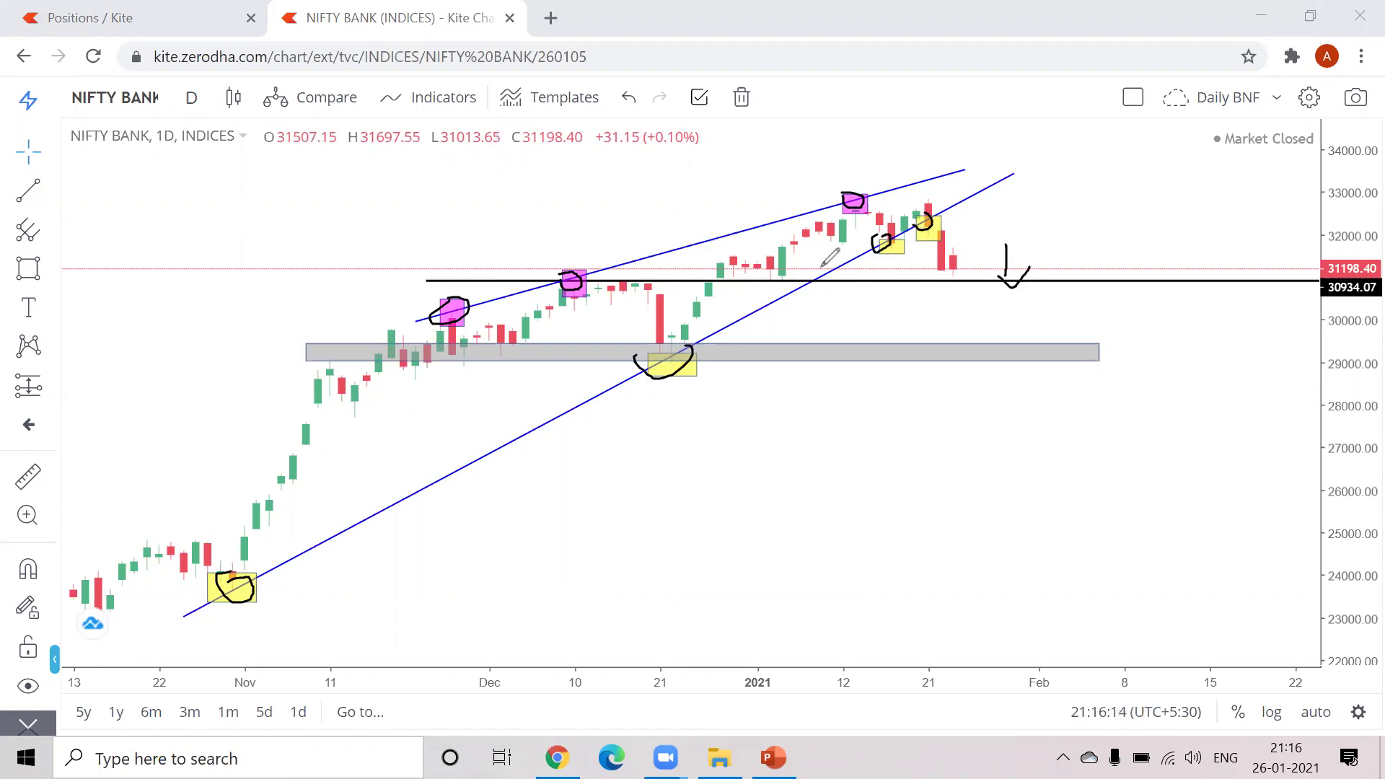
{"action": "left_click_drag", "start_coordinate": [556, 267], "coordinate": [593, 278]}
{"action": "left_click_drag", "start_coordinate": [725, 272], "coordinate": [730, 283]}
{"action": "left_click_drag", "start_coordinate": [758, 269], "coordinate": [758, 270]}
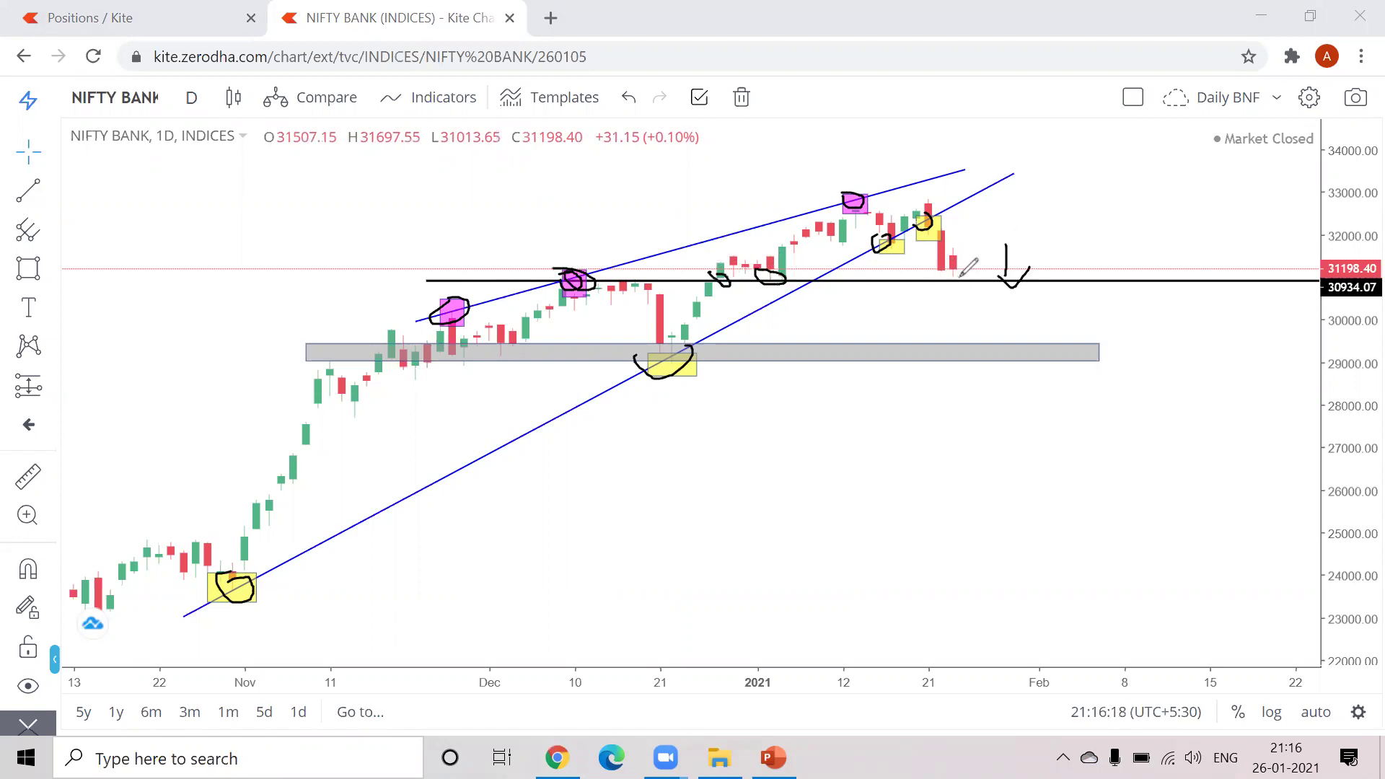
{"action": "mouse_move", "coordinate": [958, 281]}
{"action": "left_mouse_down"}
{"action": "mouse_move", "coordinate": [959, 345]}
{"action": "mouse_move", "coordinate": [971, 334]}
{"action": "left_mouse_up"}
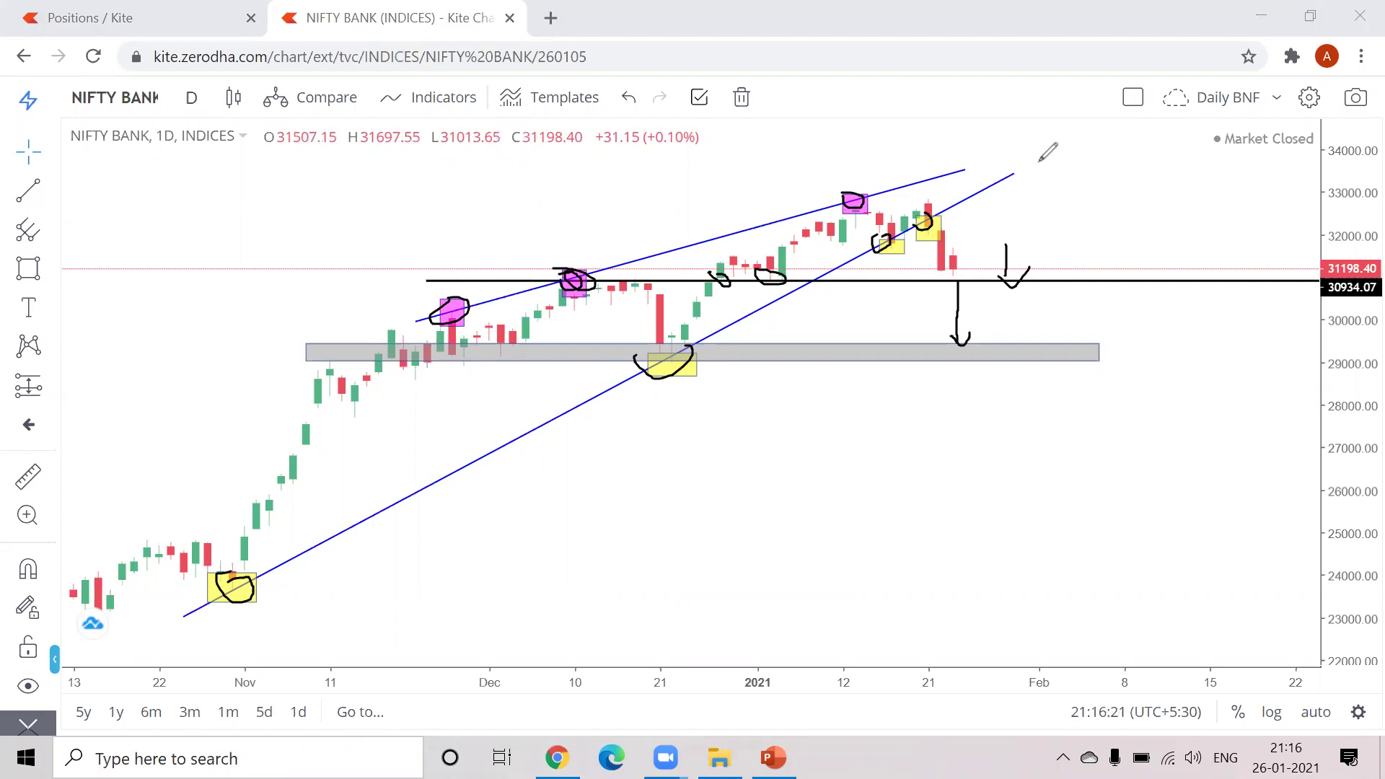
Measure the price range from the 30934.07 line down to the grey zone, and clear the pen markings
{"action": "left_click", "coordinate": [56, 391]}
{"action": "left_click", "coordinate": [126, 532]}
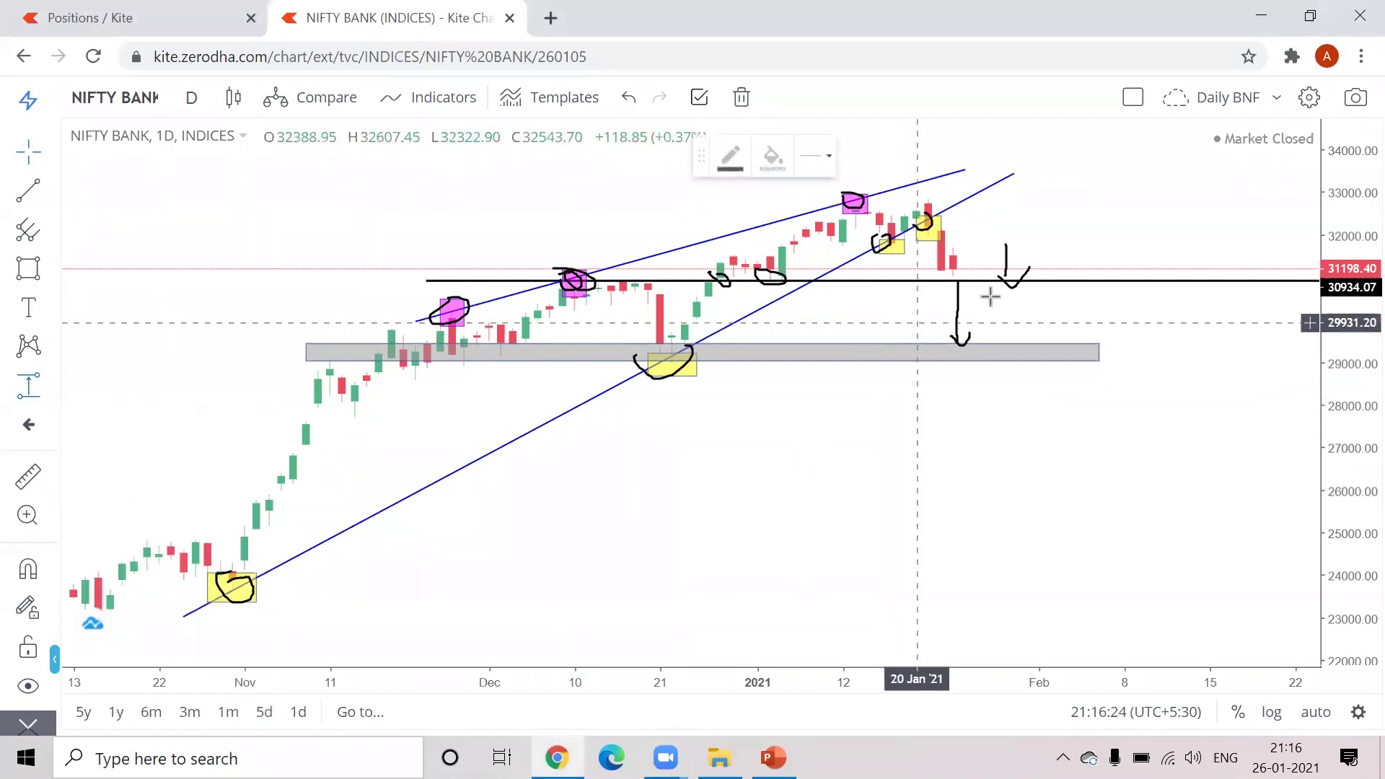
{"action": "left_click", "coordinate": [990, 281]}
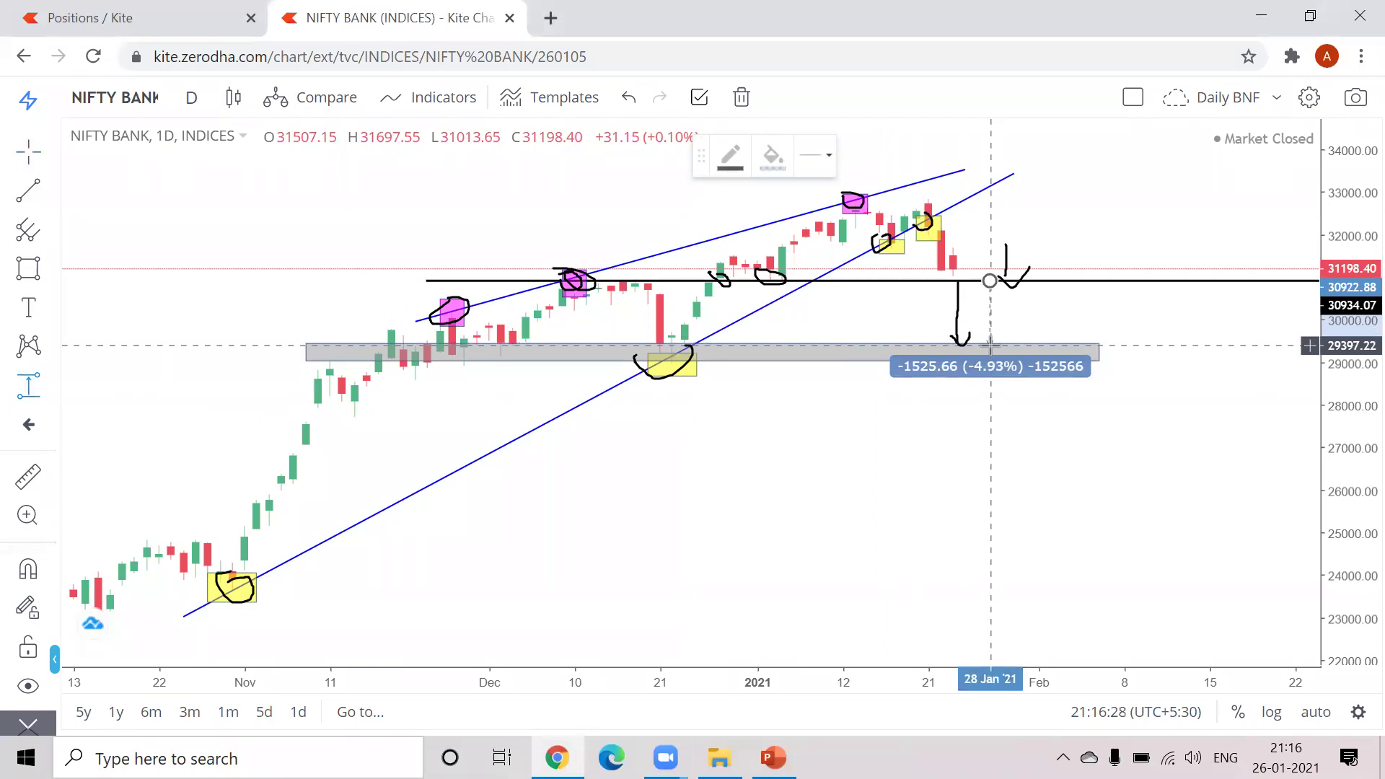
{"action": "key", "text": "Escape"}
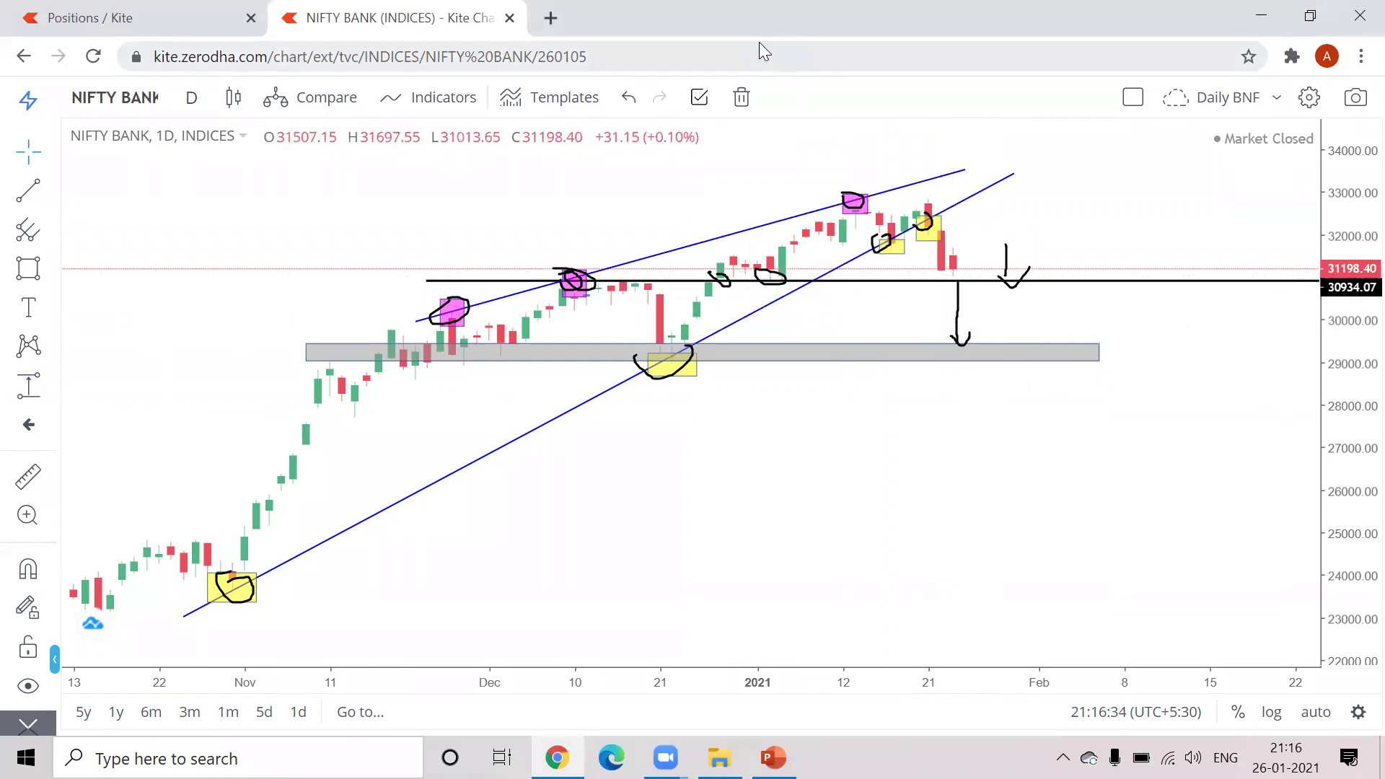
{"action": "left_click", "coordinate": [936, 147]}
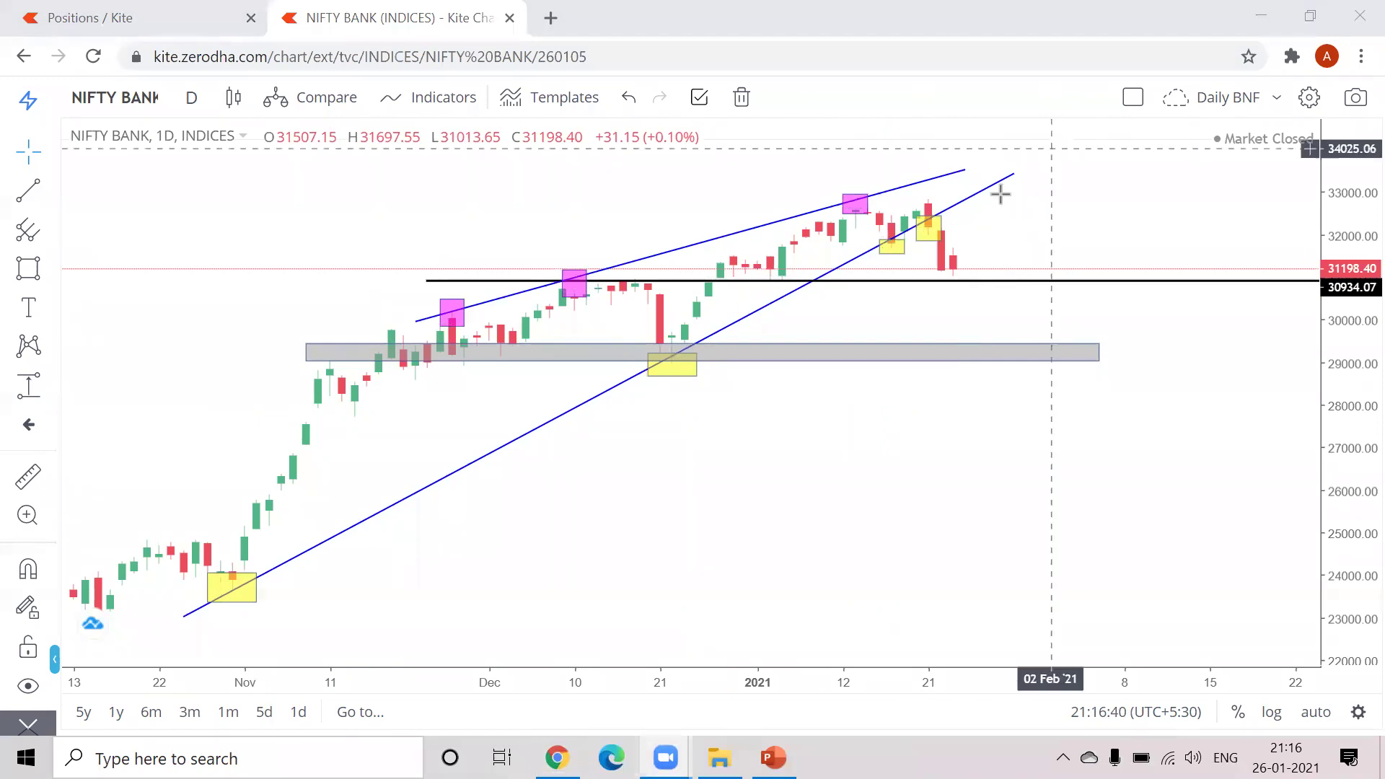